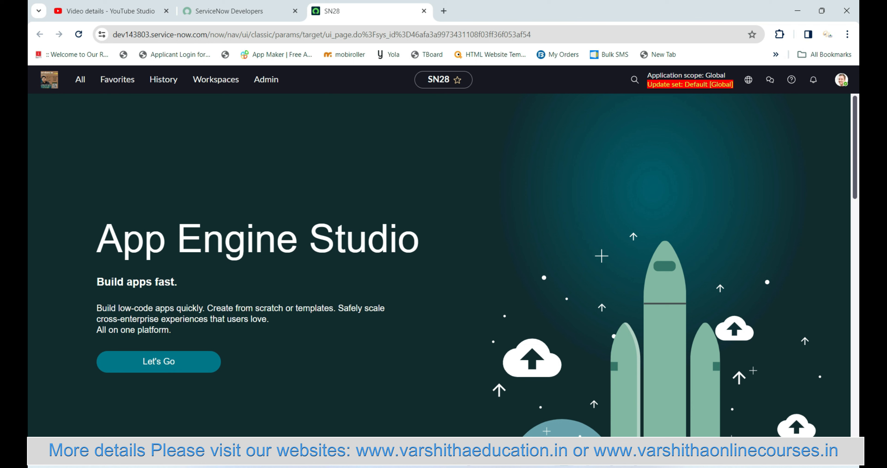
pyautogui.click(748, 80)
pyautogui.click(729, 108)
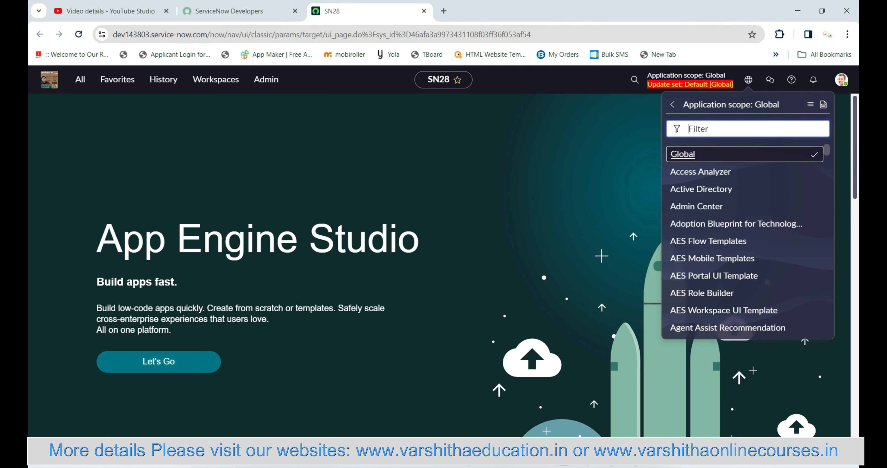
pyautogui.write('elex')
pyautogui.press('BackSpace')
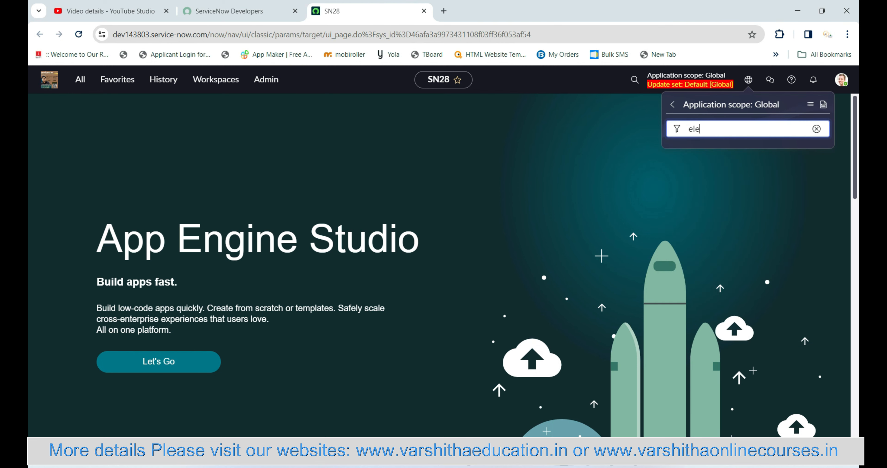
pyautogui.write('c')
pyautogui.press('BackSpace')
pyautogui.press('BackSpace')
pyautogui.press('BackSpace')
pyautogui.press('BackSpace')
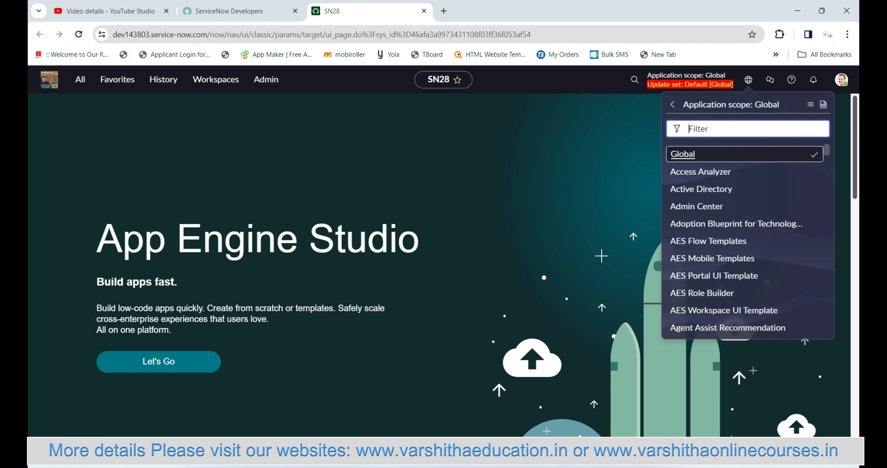
pyautogui.write('ele')
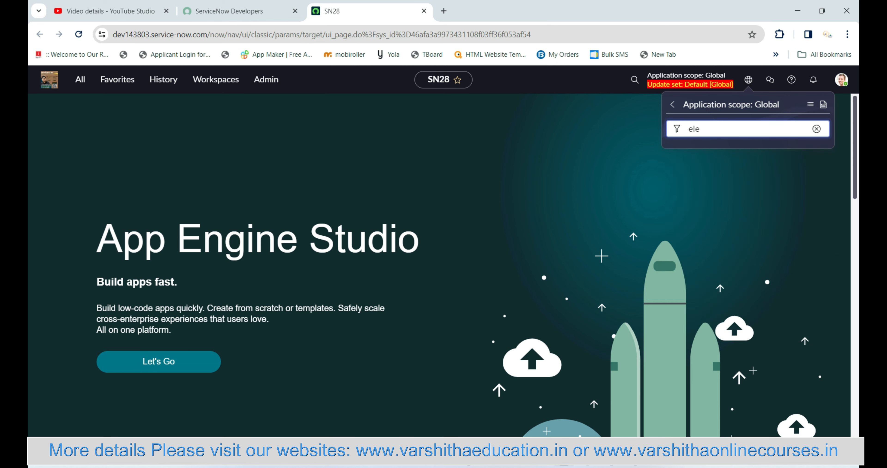
pyautogui.press('BackSpace')
pyautogui.press('BackSpace')
pyautogui.press('BackSpace')
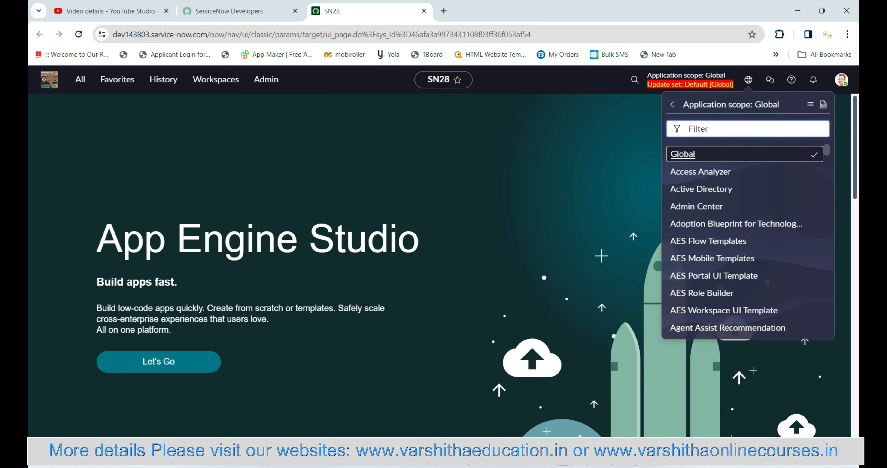
pyautogui.press('Escape')
# Find the Local Update Sets module in the navigator and open it in a new browser tab.
pyautogui.click(80, 80)
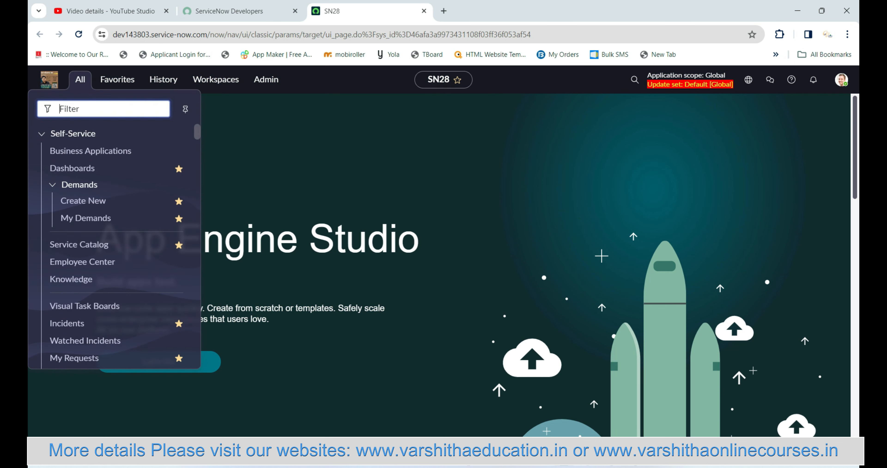
pyautogui.write('local upda')
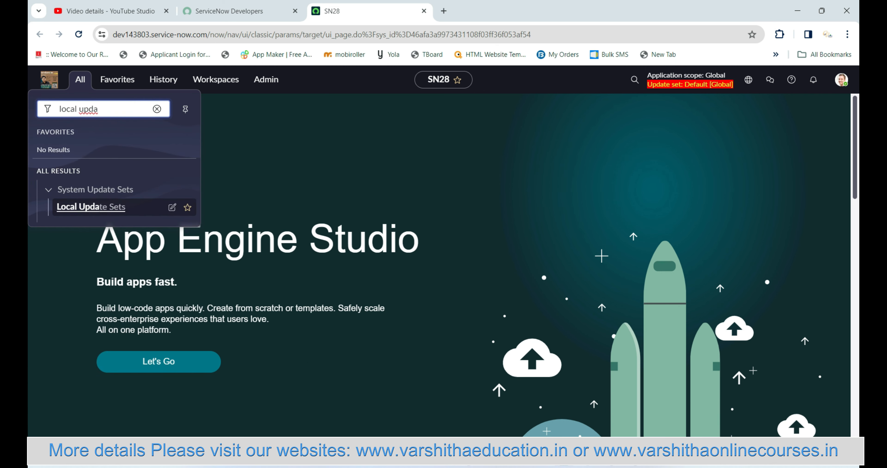
pyautogui.keyDown('ctrl'); pyautogui.click(91, 207); pyautogui.keyUp('ctrl')
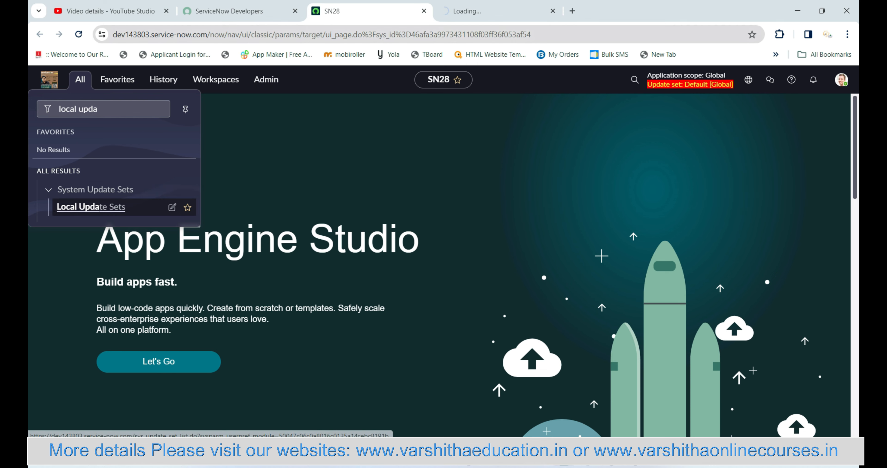
pyautogui.hotkey('ctrl', 'Tab')
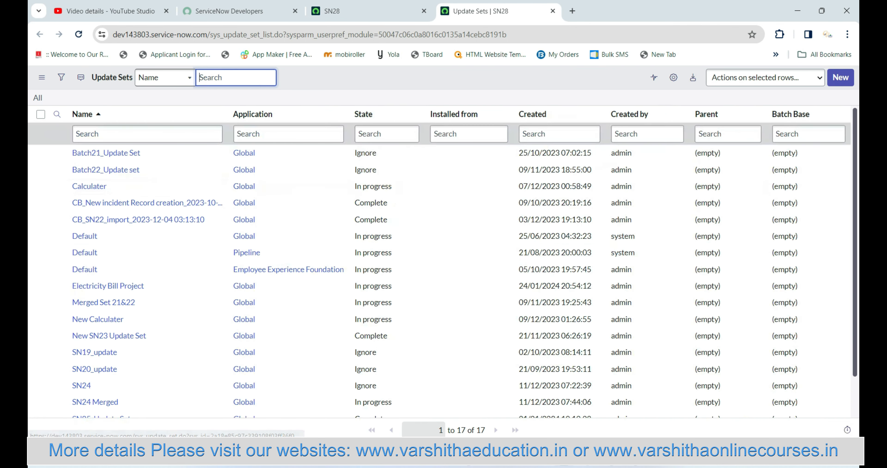
# Filter the update sets by the name "electricity", open the Electricity Bill Project record and look through its customer updates.
pyautogui.click(138, 134)
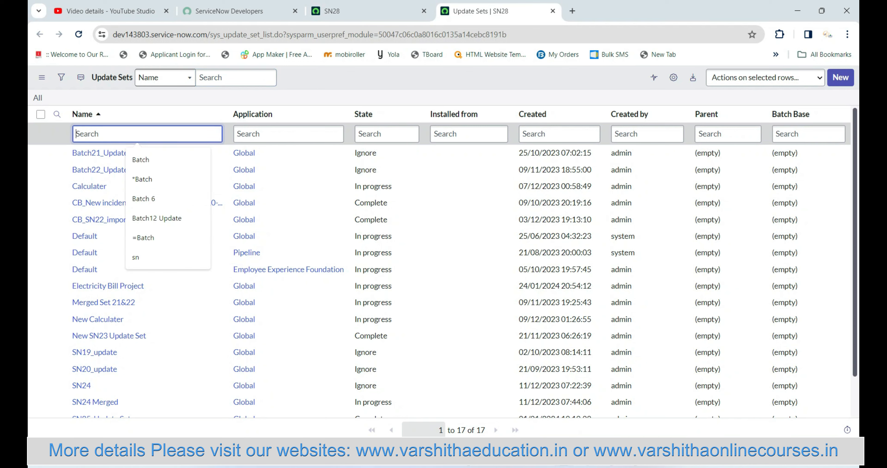
pyautogui.write('ele')
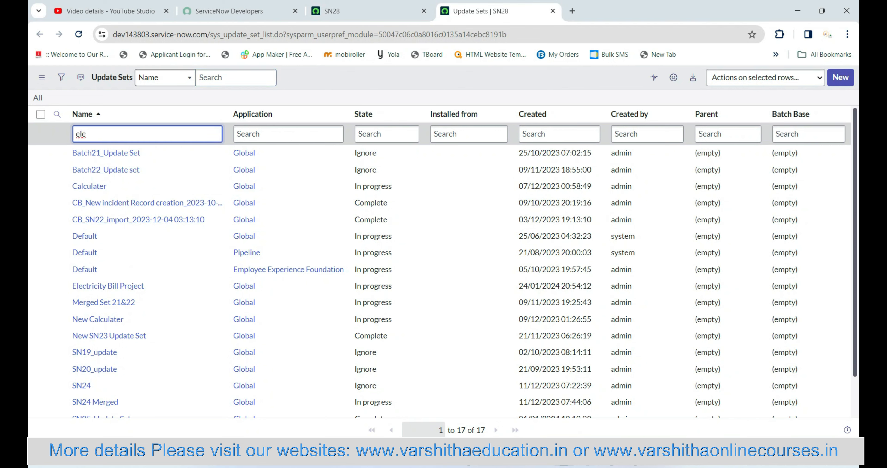
pyautogui.write('ctricity')
pyautogui.press('Return')
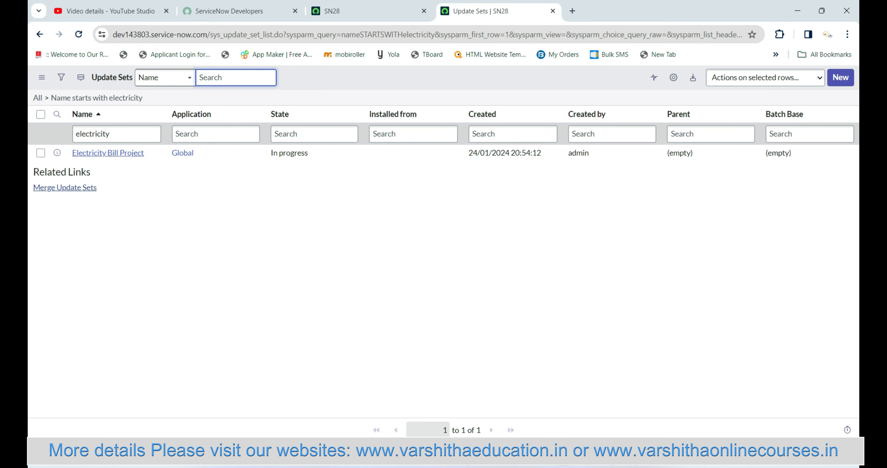
pyautogui.click(108, 153)
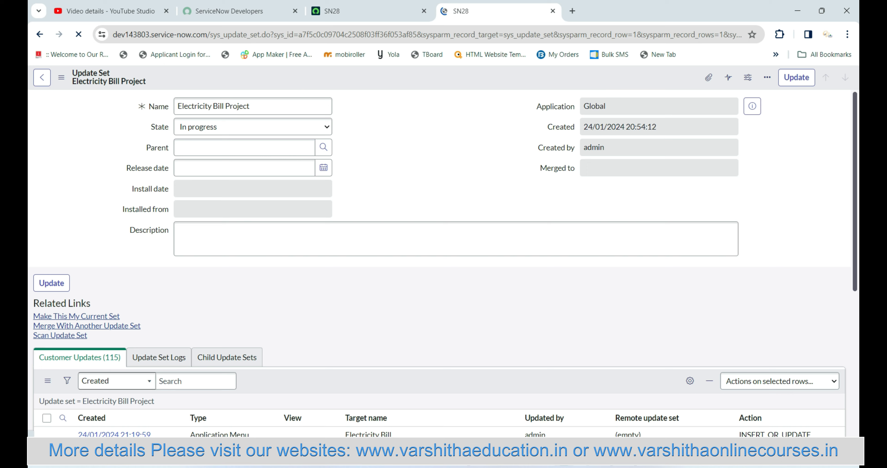
pyautogui.scroll(-6, 231, 281)
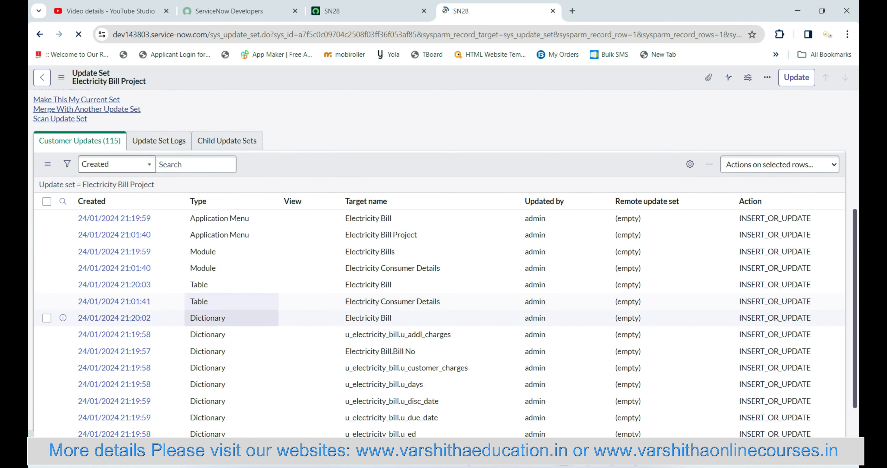
pyautogui.scroll(8, 231, 281)
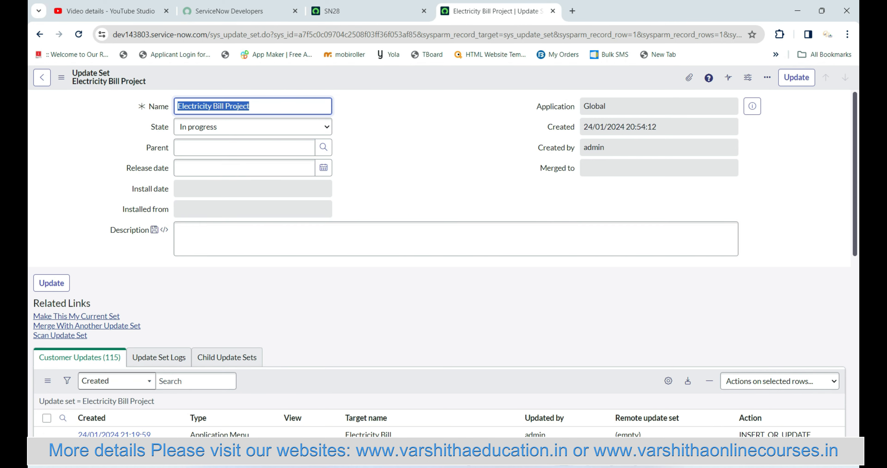
# Switch the current update set to Electricity Bill Project [Global] from the SN28 home page.
pyautogui.click(369, 11)
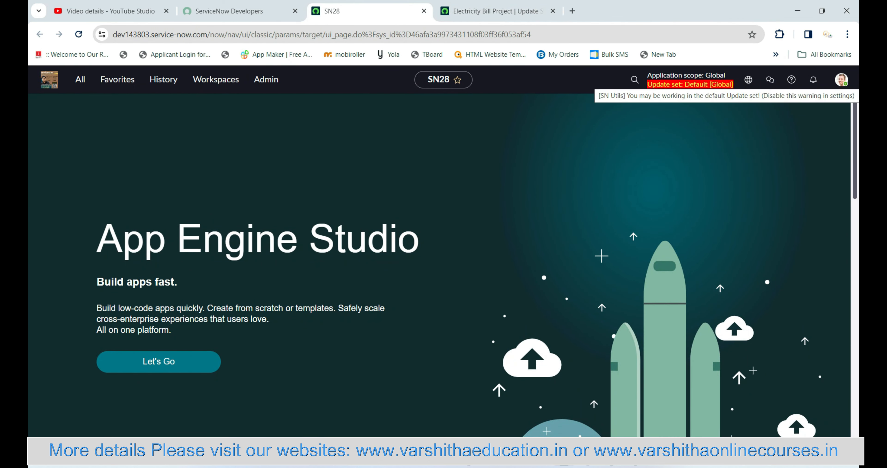
pyautogui.click(749, 79)
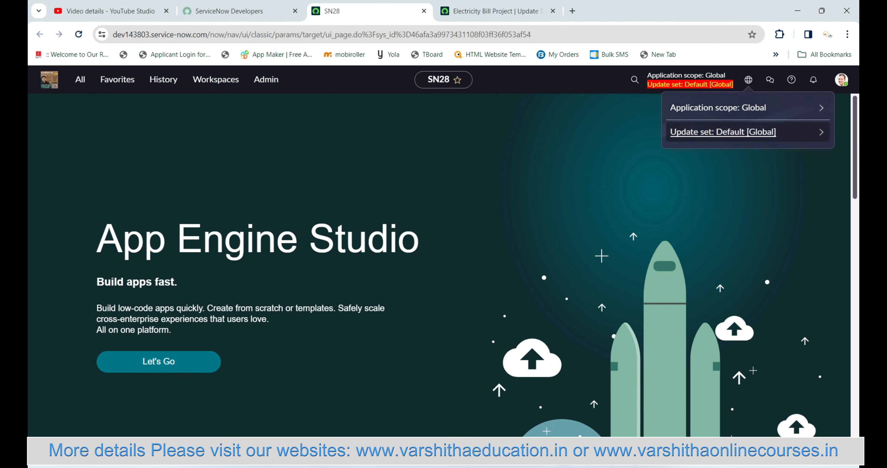
pyautogui.click(723, 132)
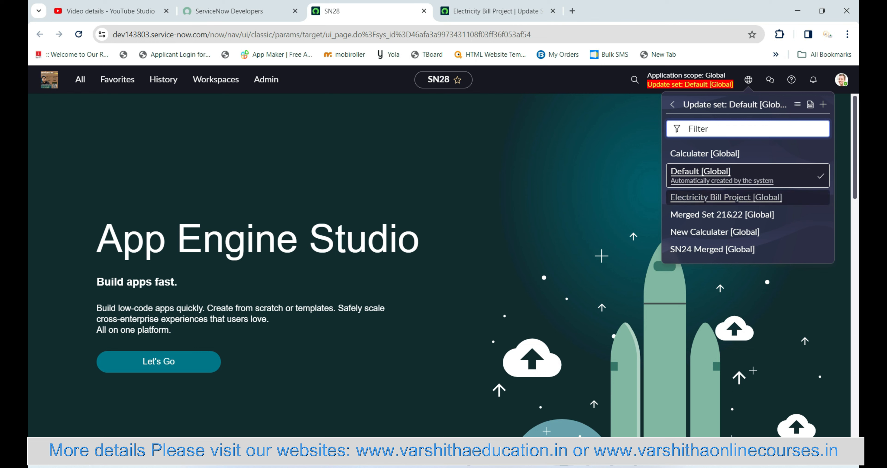
pyautogui.click(726, 197)
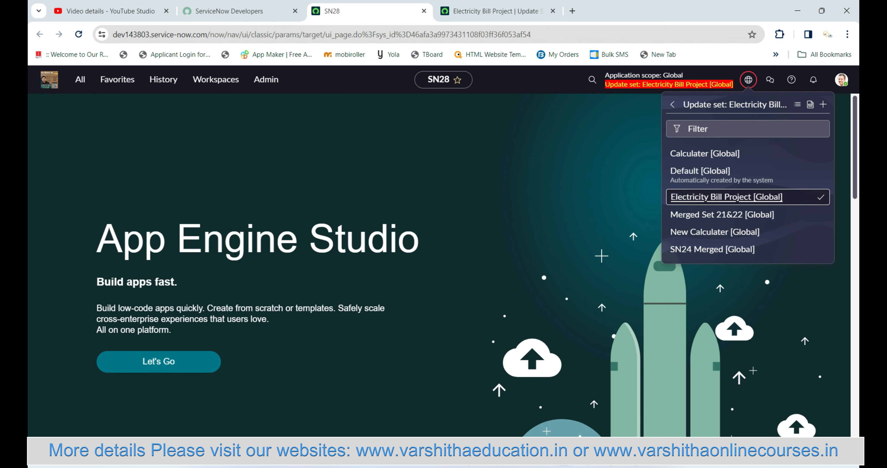
pyautogui.press('Escape')
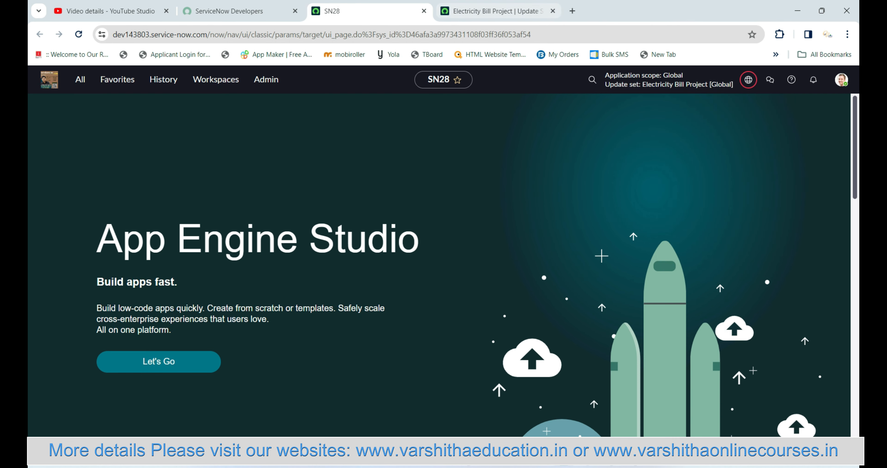
# Review the Electricity Bill Project update set record and its customer updates, and close its browser tab.
pyautogui.click(496, 11)
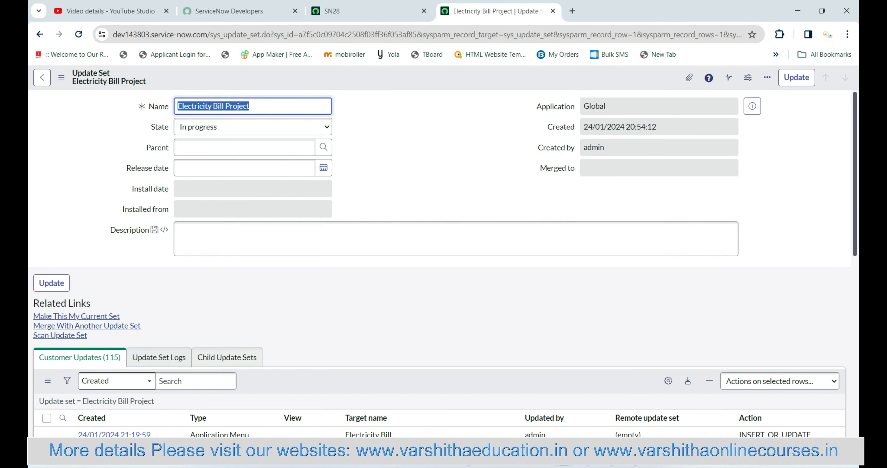
pyautogui.scroll(-10, 231, 301)
pyautogui.scroll(10, 231, 301)
pyautogui.click(553, 11)
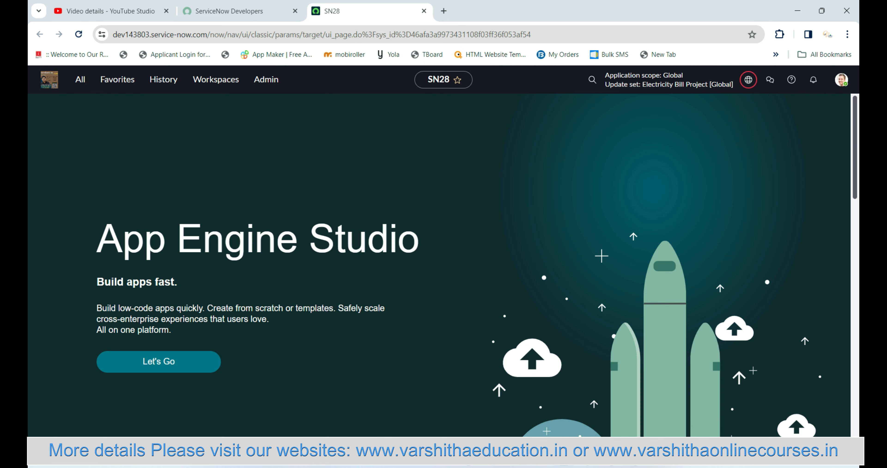
# Search the navigator for "electricity", open the Electricity Bills list in a new browser tab and open its bill record.
pyautogui.click(80, 79)
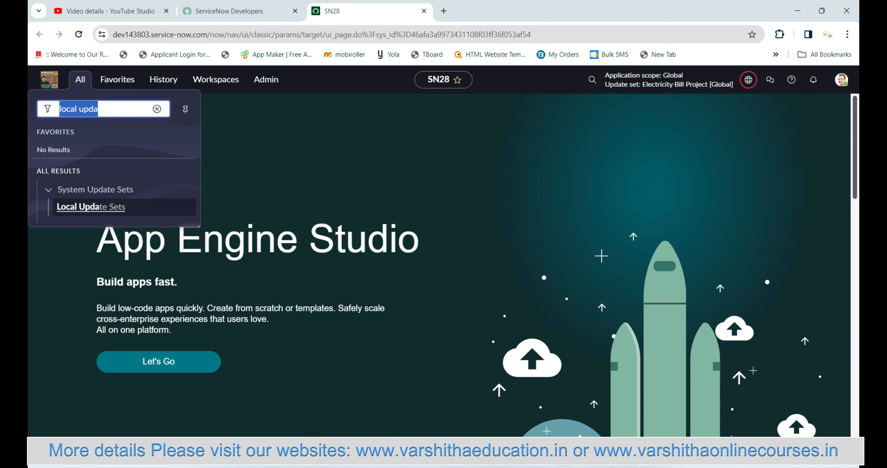
pyautogui.write('ele')
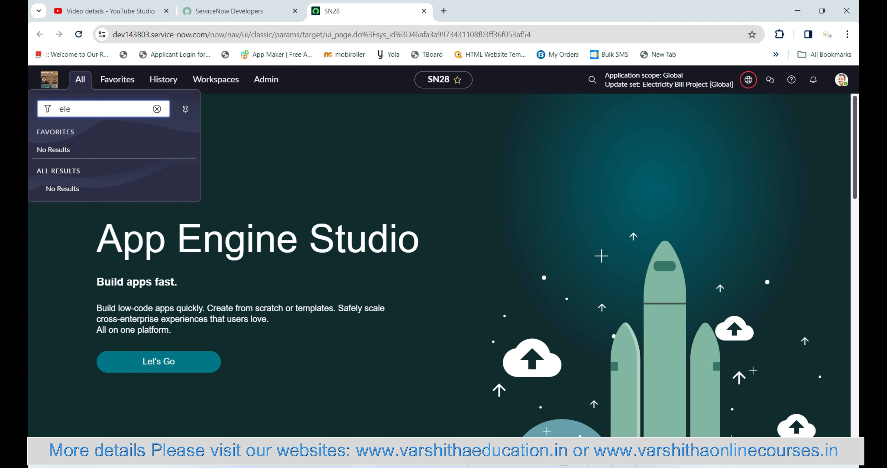
pyautogui.write('xctici')
pyautogui.press('BackSpace')
pyautogui.press('BackSpace')
pyautogui.press('BackSpace')
pyautogui.write('r')
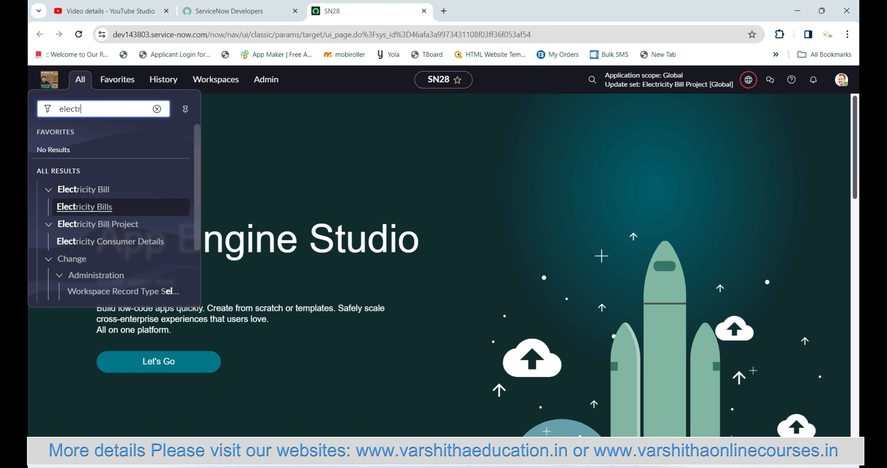
pyautogui.write('icity')
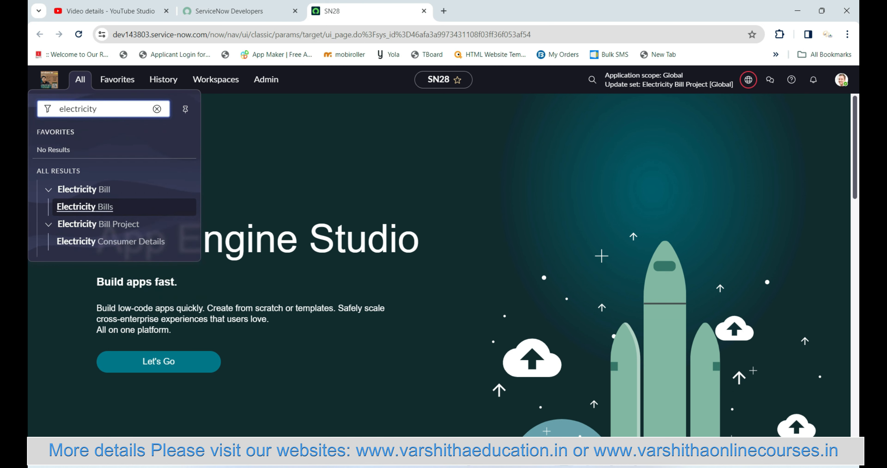
pyautogui.keyDown('ctrl'); pyautogui.click(85, 207); pyautogui.keyUp('ctrl')
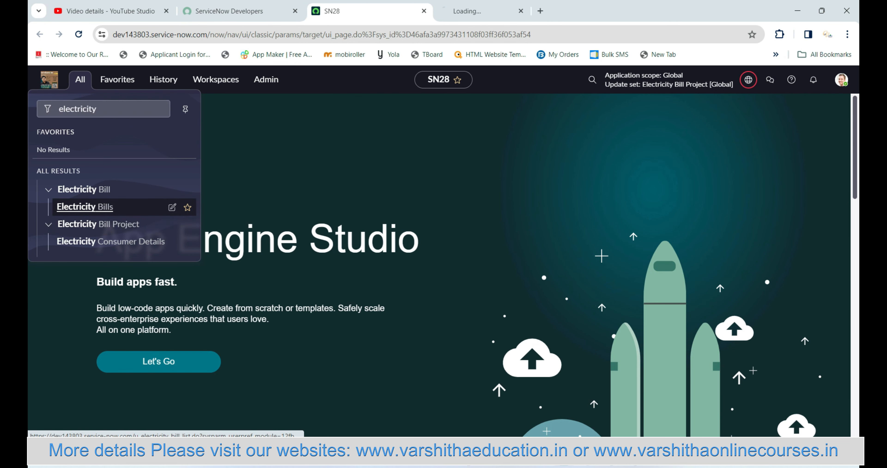
pyautogui.click(482, 11)
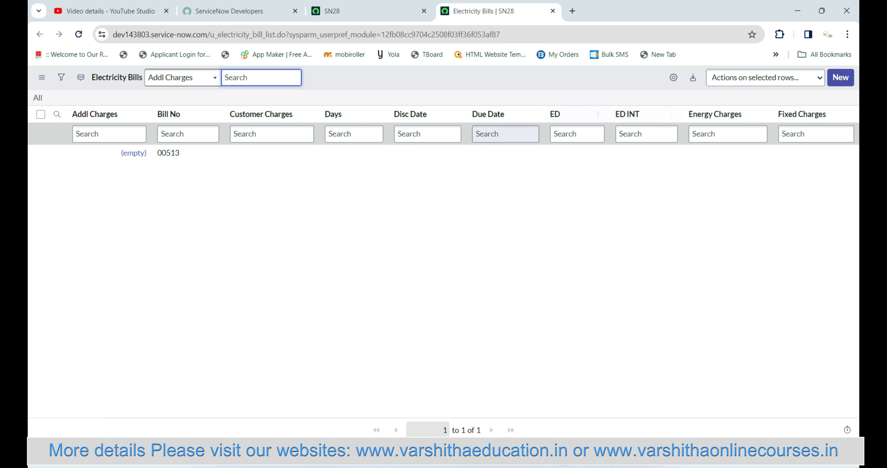
pyautogui.click(134, 152)
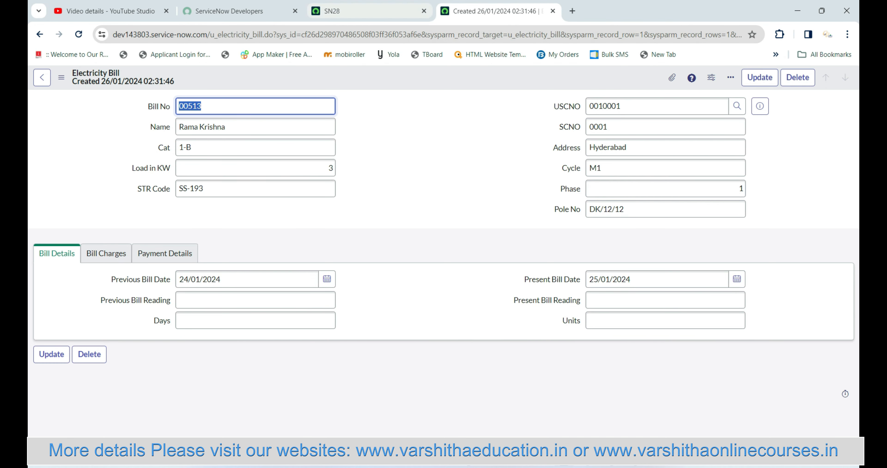
# Open the System UI module UI Policies in a new browser tab and start a new UI policy record.
pyautogui.click(345, 11)
pyautogui.click(80, 79)
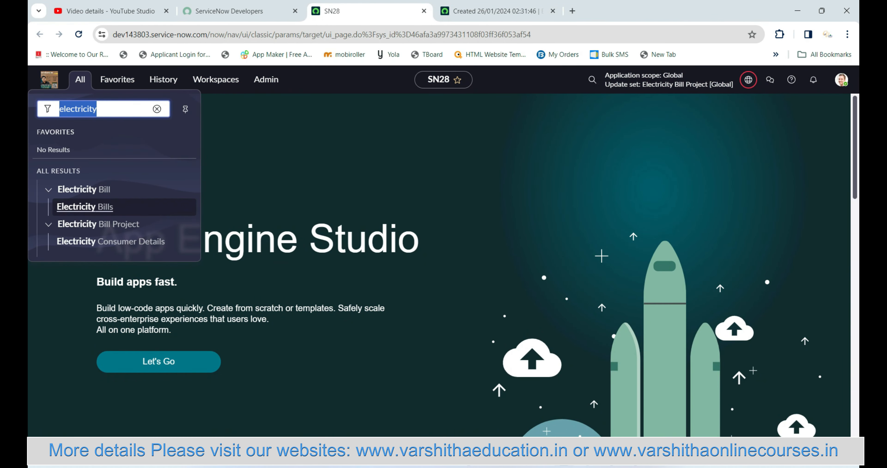
pyautogui.write('ui p')
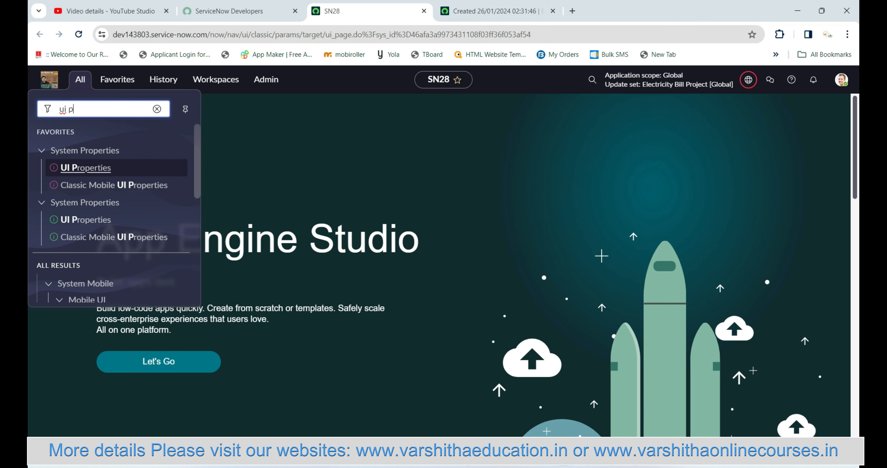
pyautogui.write('olici')
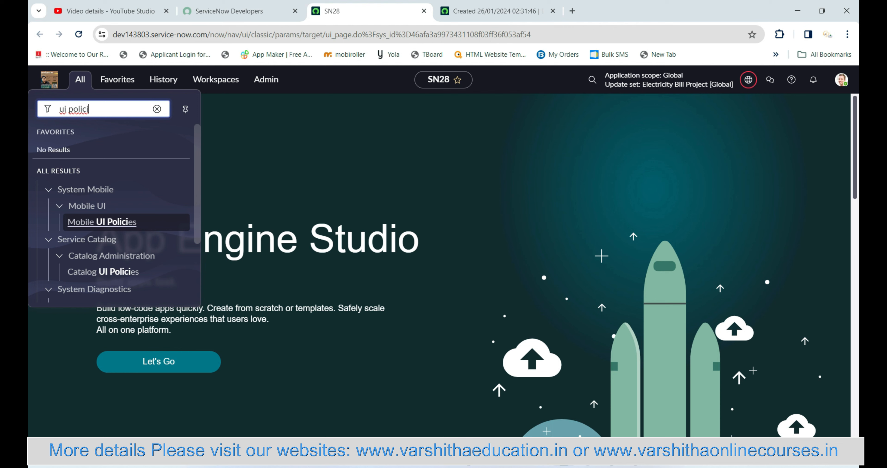
pyautogui.scroll(-3, 114, 206)
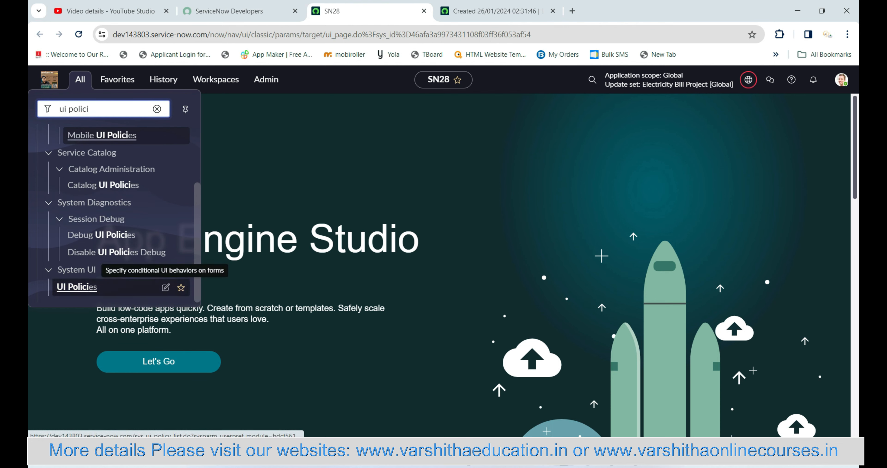
pyautogui.keyDown('ctrl'); pyautogui.click(76, 287); pyautogui.keyUp('ctrl')
pyautogui.click(607, 11)
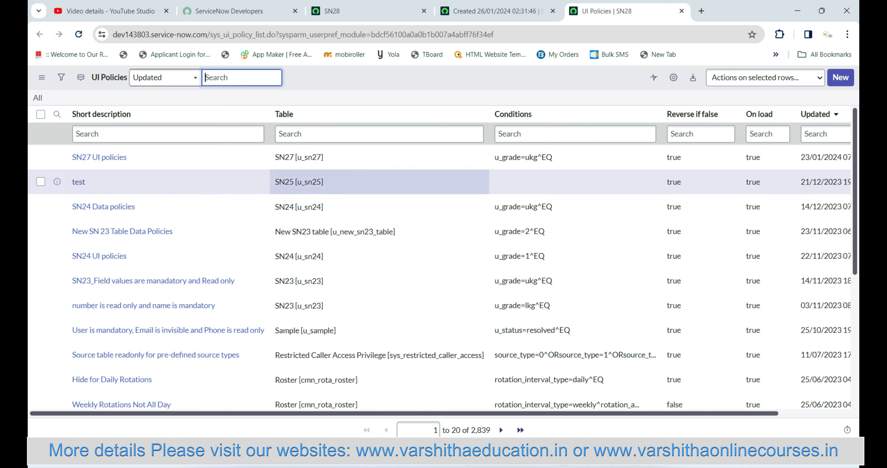
pyautogui.click(840, 78)
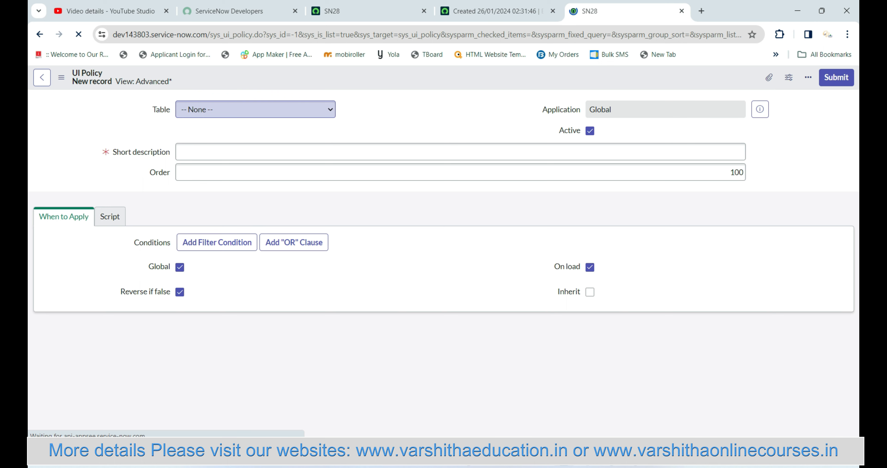
# Set the UI policy's table to Electricity Bill [u_electricity_bill] and its short description to "Make Reference fields read only", and save the record.
pyautogui.click(256, 110)
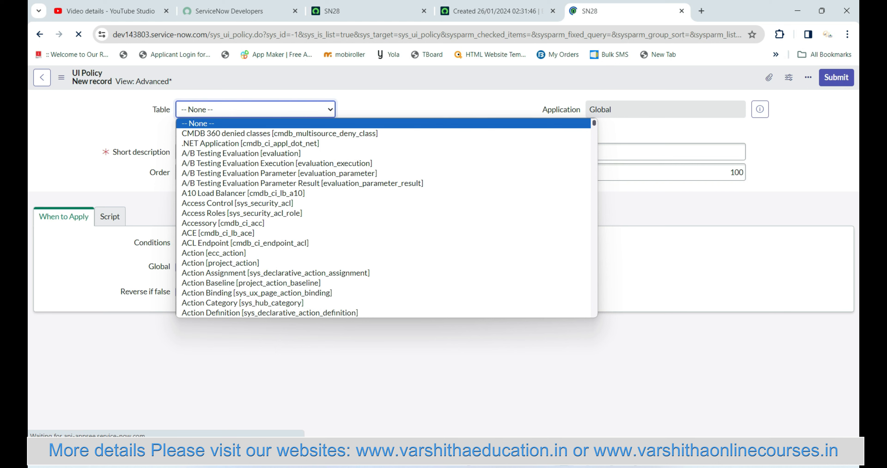
pyautogui.write('electricity_bill')
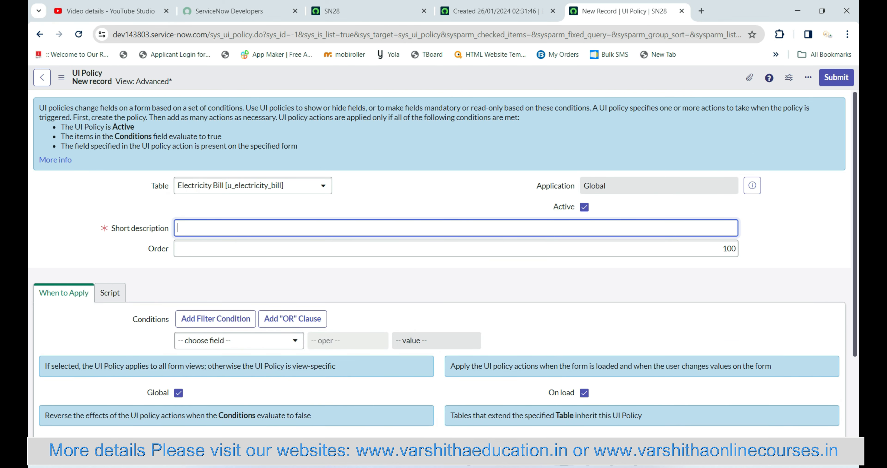
pyautogui.write('m')
pyautogui.press('BackSpace')
pyautogui.write('Make Reference fields')
pyautogui.write('read only')
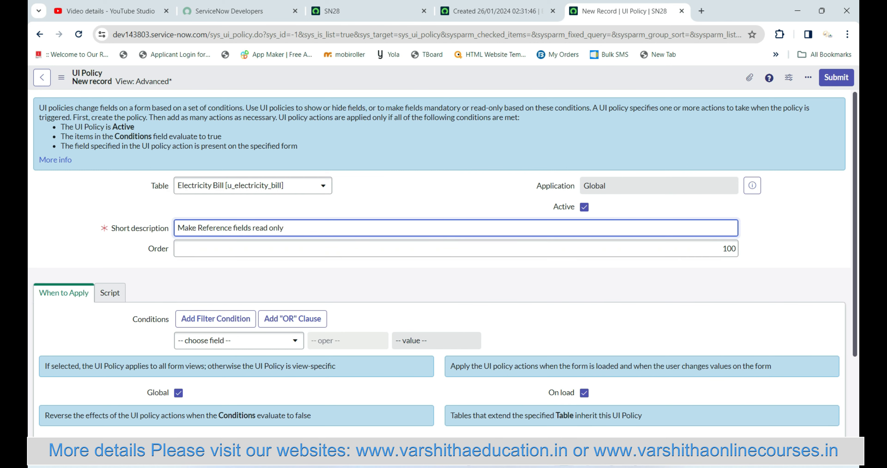
pyautogui.scroll(-3, 441, 241)
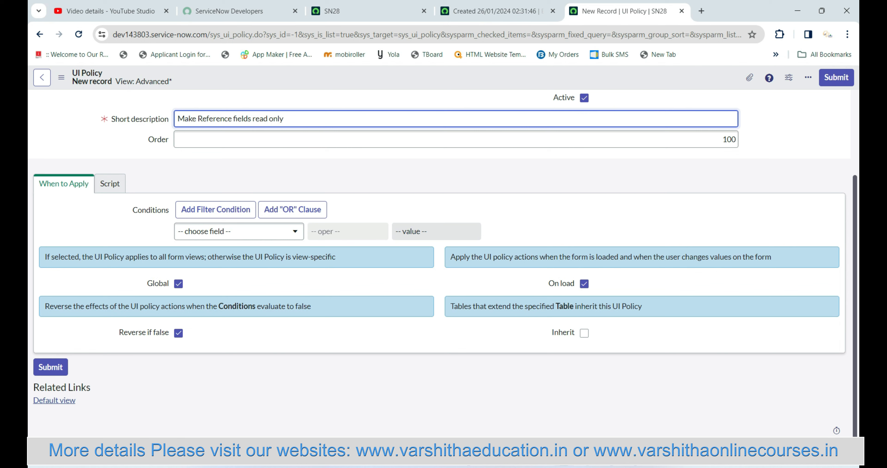
pyautogui.scroll(3, 234, 214)
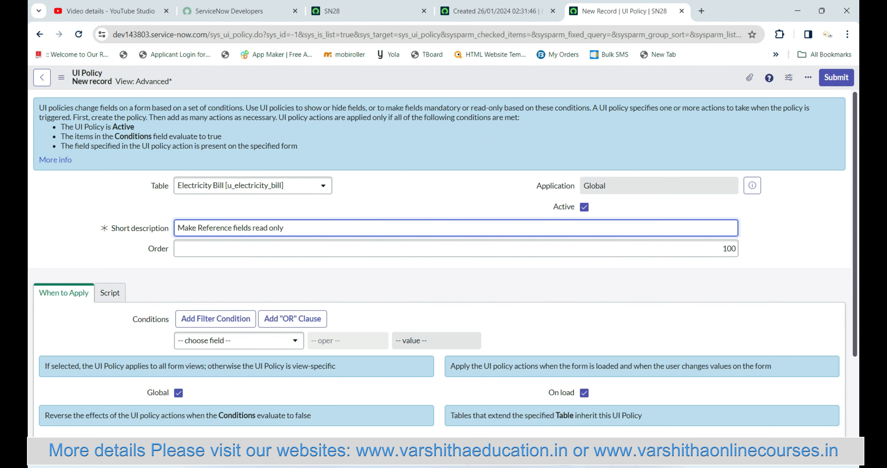
pyautogui.rightClick(455, 76)
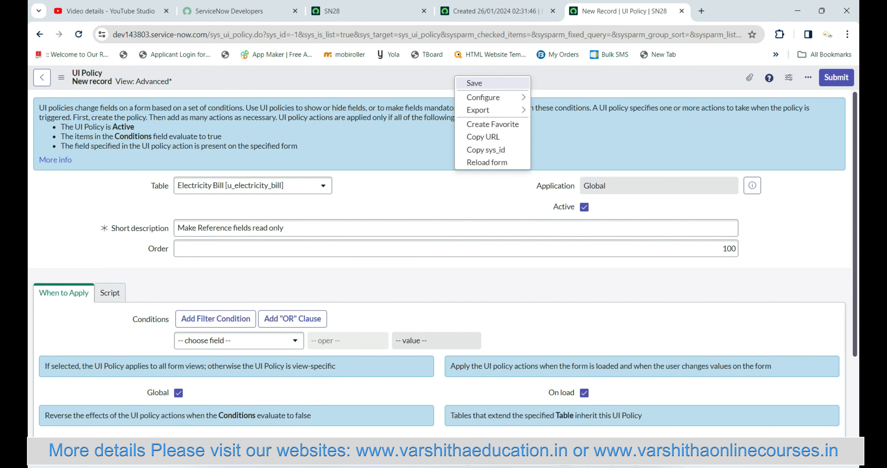
pyautogui.click(474, 83)
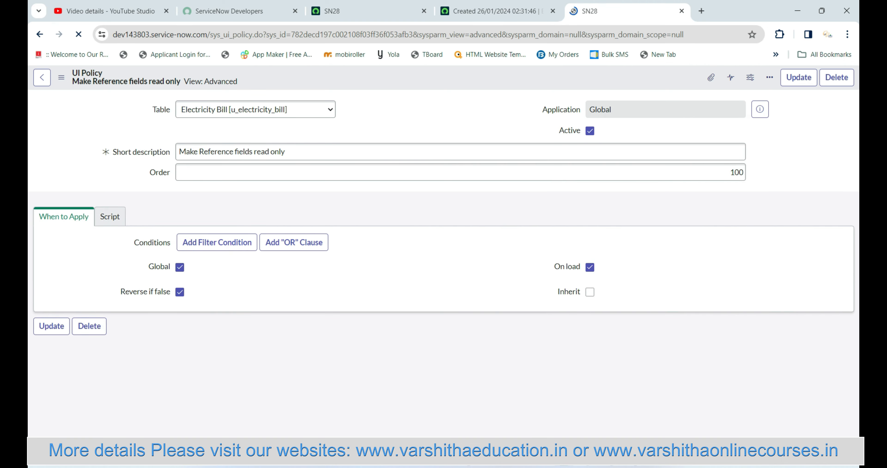
# Create a UI policy action for the Bill No field with Read only set to True, and submit it.
pyautogui.scroll(-3, 440, 263)
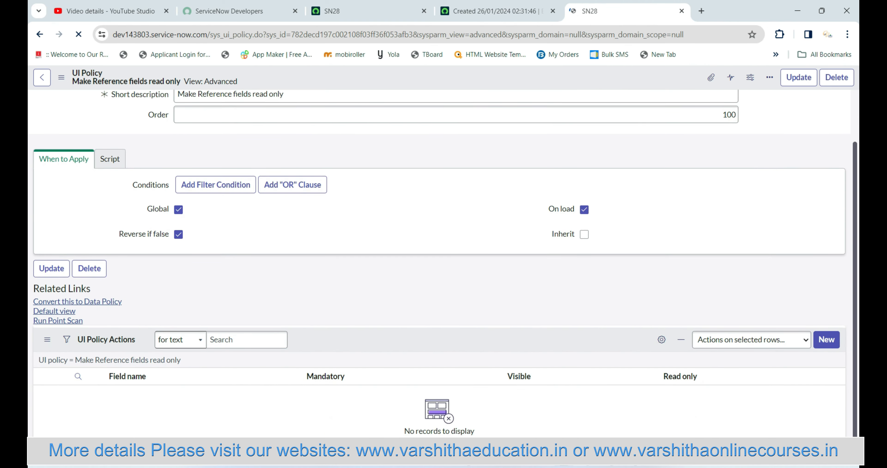
pyautogui.scroll(-1, 442, 263)
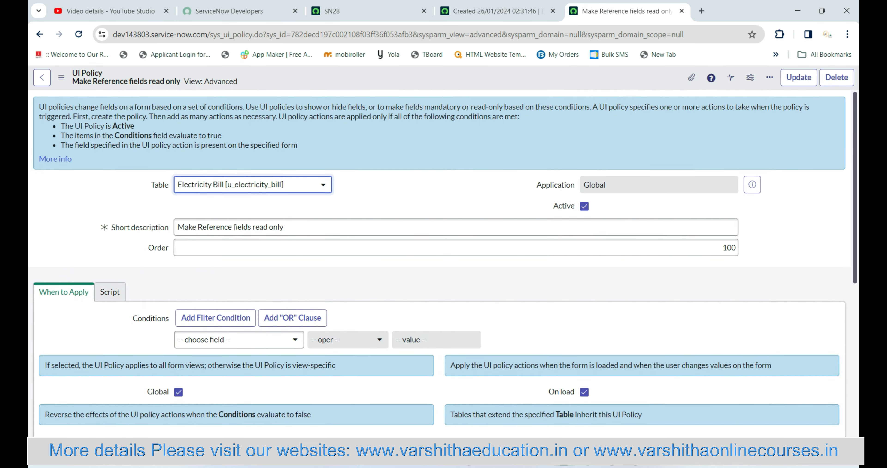
pyautogui.scroll(-5, 443, 264)
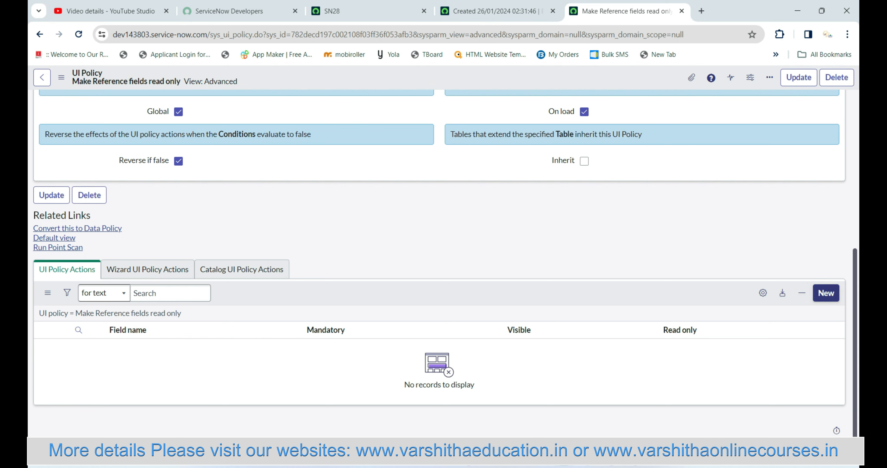
pyautogui.click(826, 293)
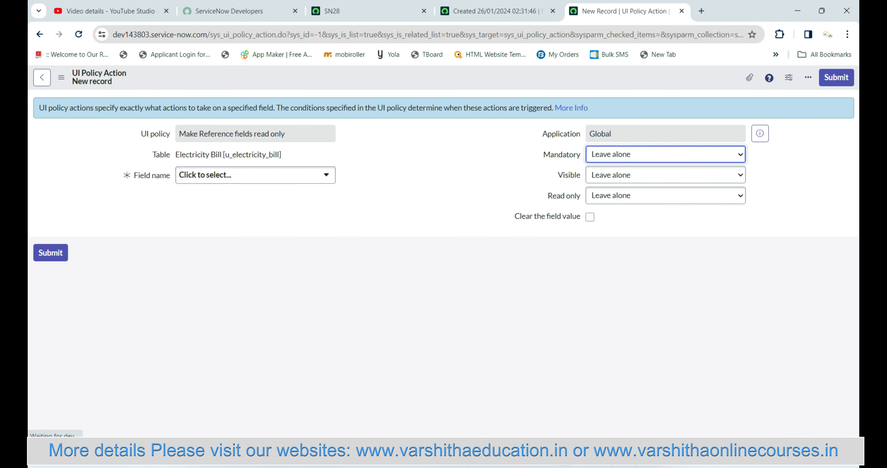
pyautogui.click(496, 11)
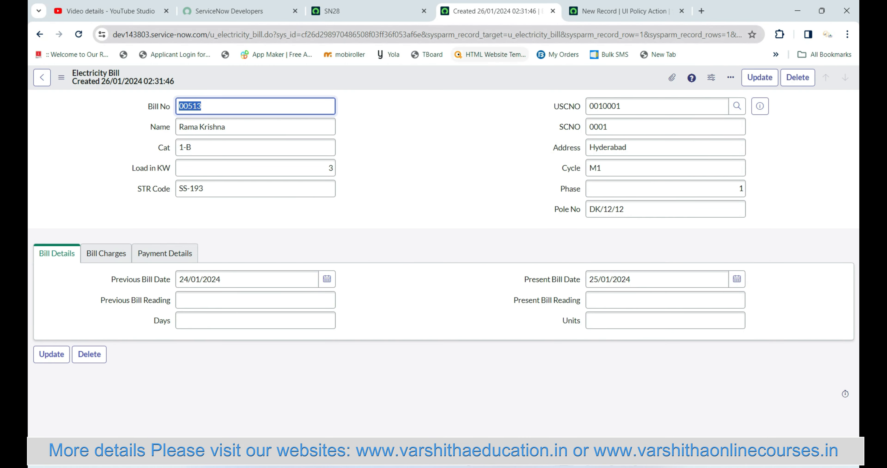
pyautogui.click(622, 11)
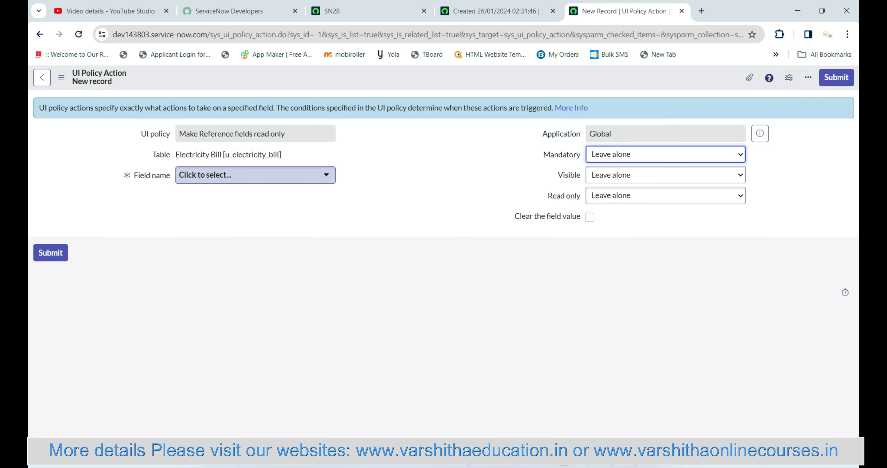
pyautogui.click(255, 175)
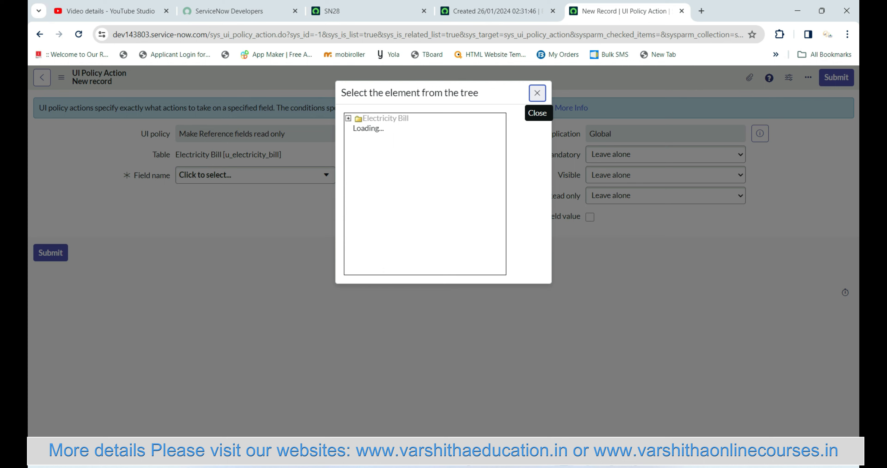
pyautogui.click(537, 93)
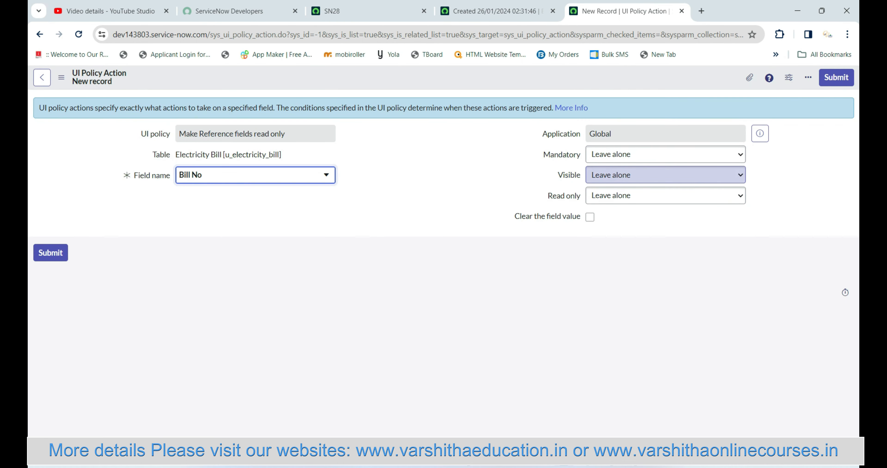
pyautogui.click(665, 195)
pyautogui.click(606, 219)
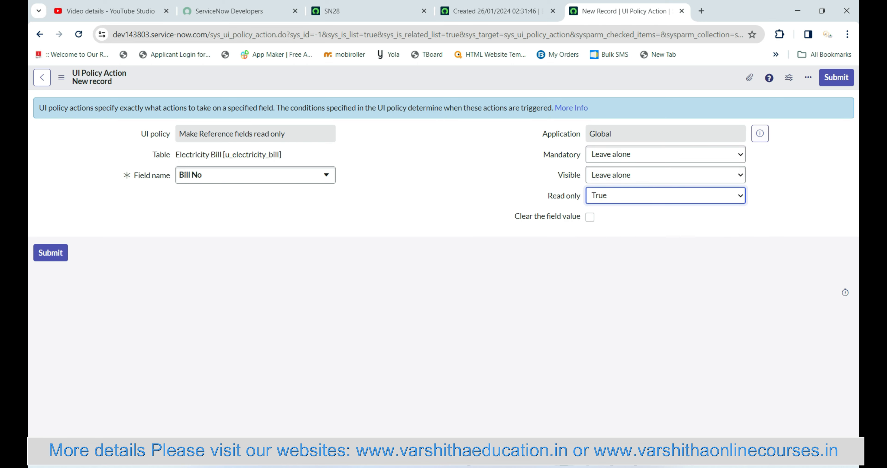
pyautogui.click(837, 77)
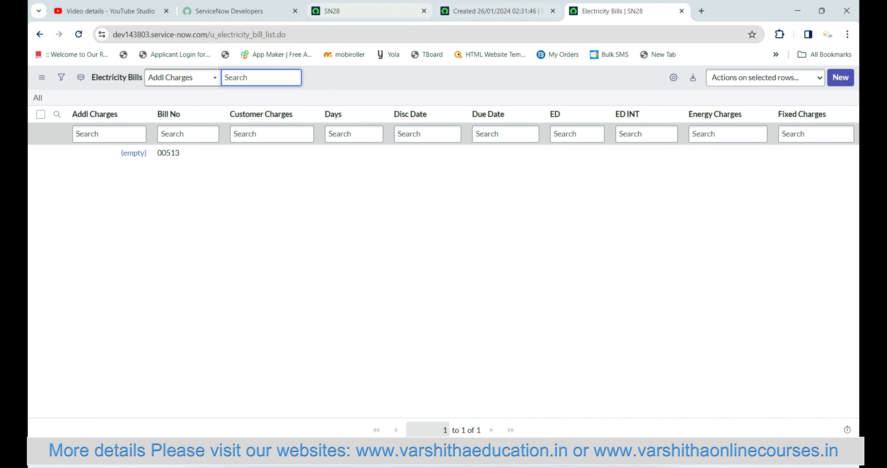
# Reopen the UI policy "Make Reference fields read only" from the recently visited records in the SN28 browser tab.
pyautogui.click(370, 11)
pyautogui.click(490, 11)
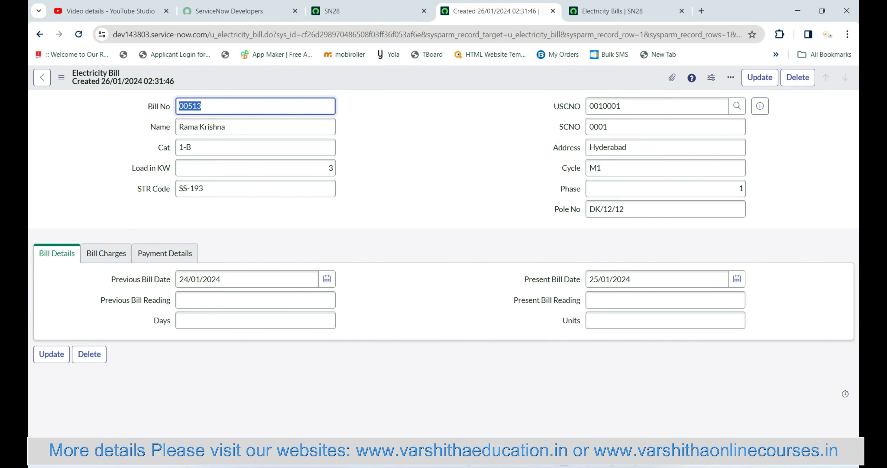
pyautogui.click(345, 11)
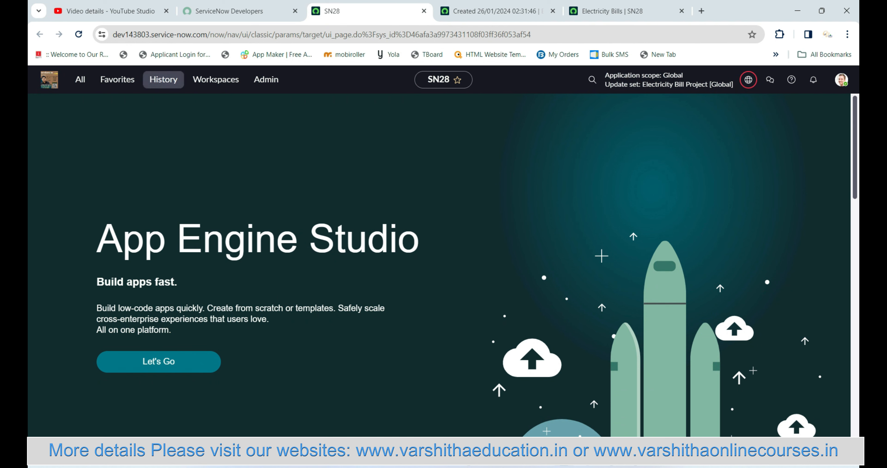
pyautogui.click(164, 79)
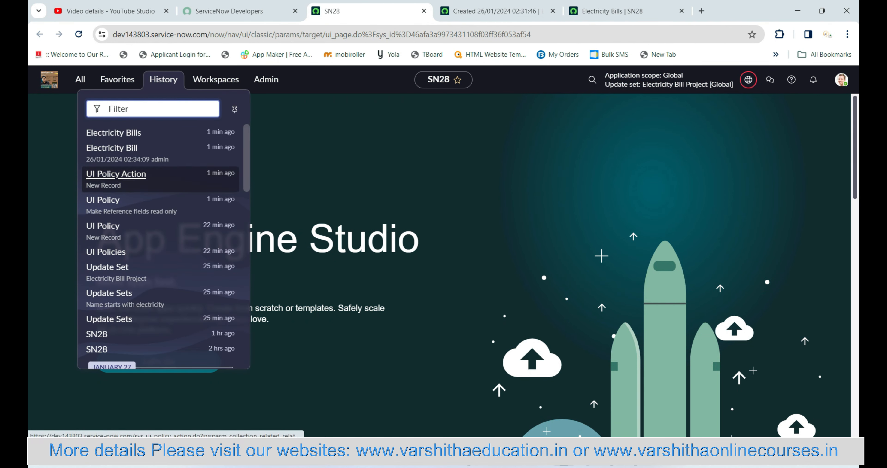
pyautogui.click(103, 200)
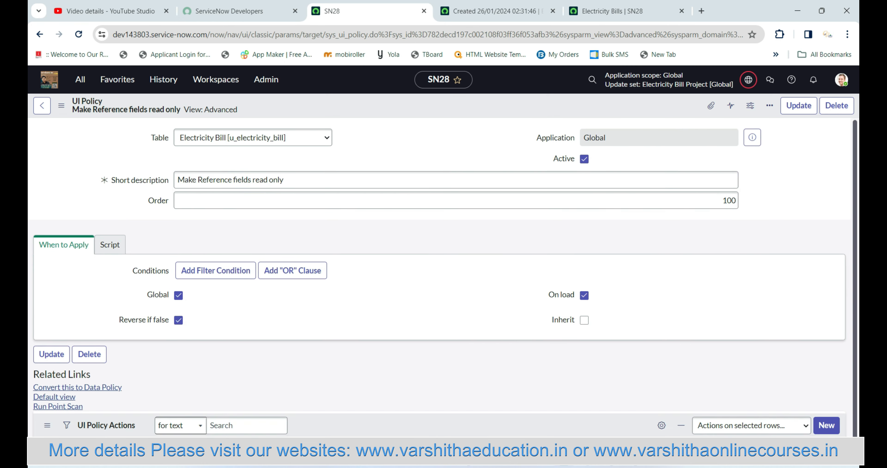
# Start another UI policy action for this policy, check the bill form's fields, and choose Name under USCNO as the field.
pyautogui.scroll(-4, 444, 277)
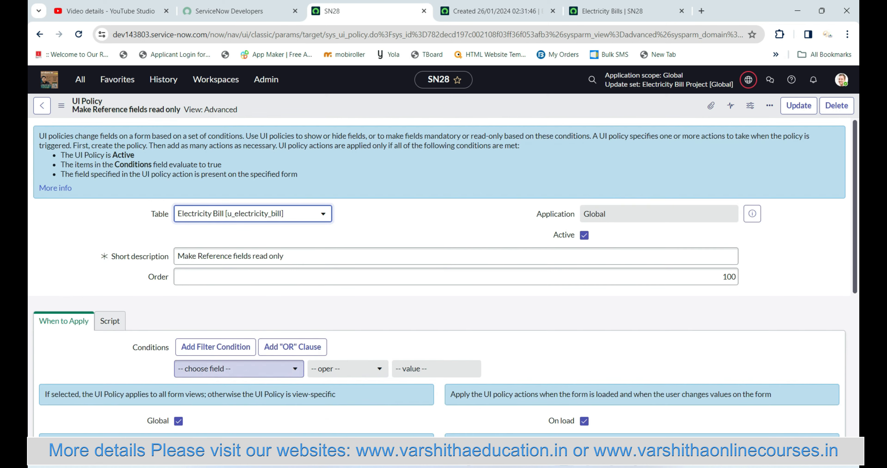
pyautogui.scroll(-6, 444, 277)
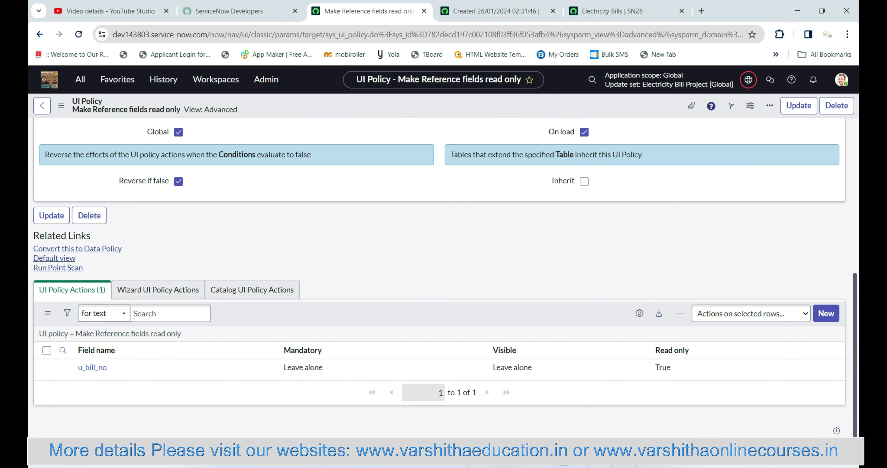
pyautogui.click(826, 314)
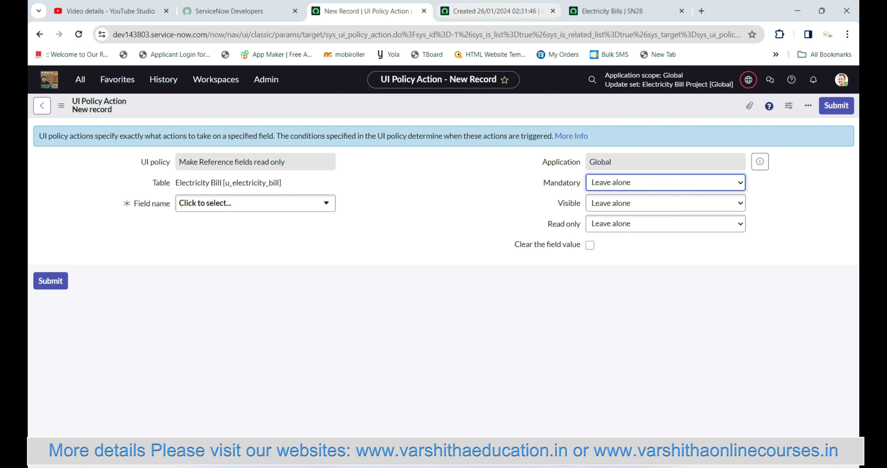
pyautogui.hotkey('ctrl', 'Tab')
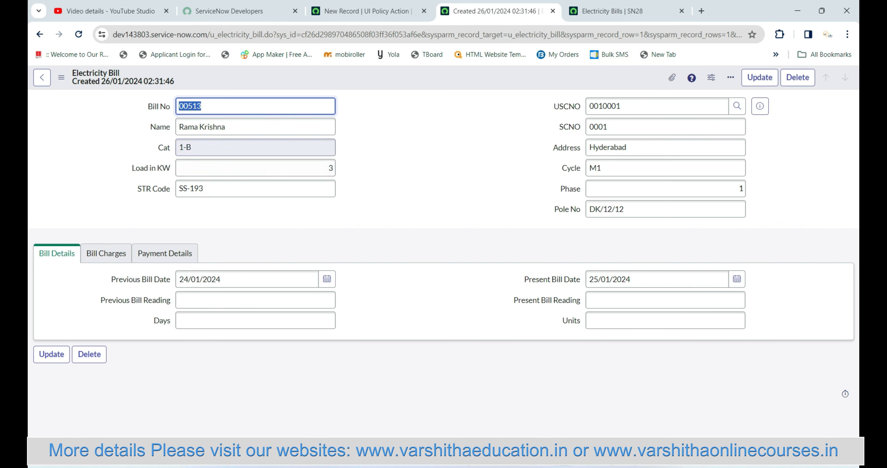
pyautogui.hotkey('ctrl', 'shift', 'Tab')
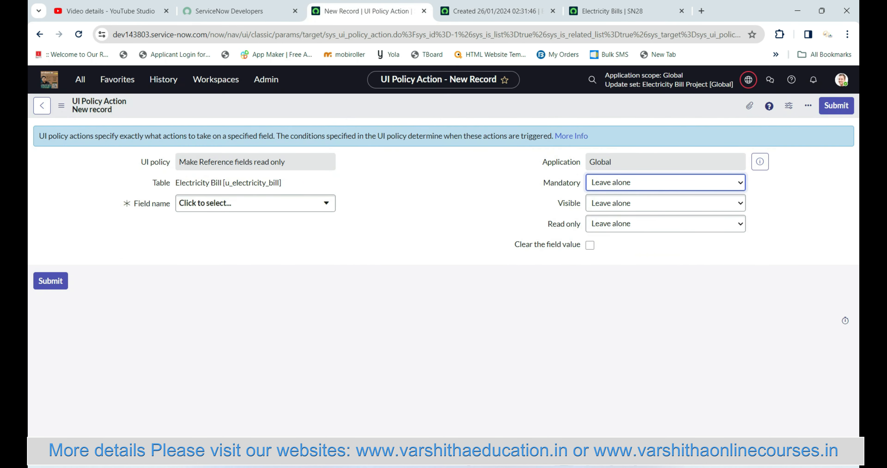
pyautogui.click(255, 203)
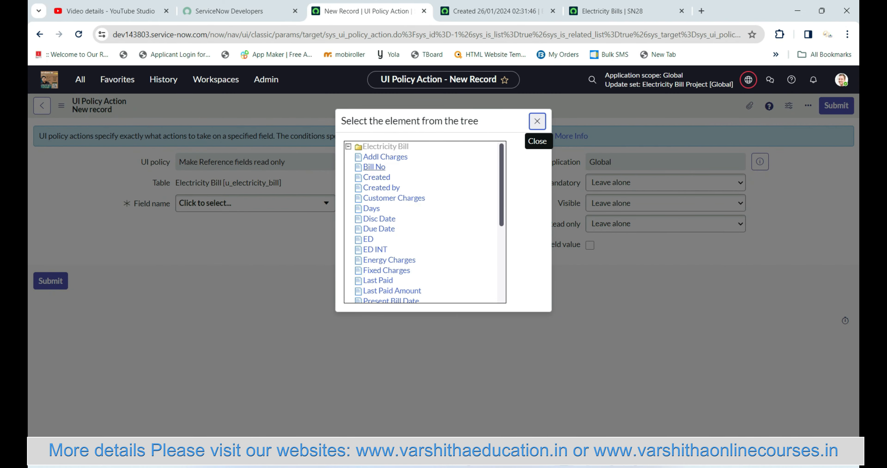
pyautogui.scroll(-1, 393, 262)
pyautogui.scroll(-3, 424, 222)
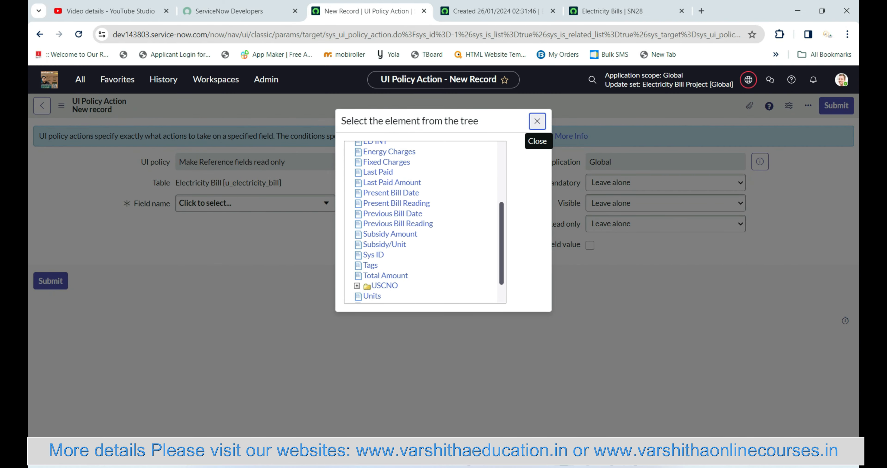
pyautogui.scroll(-1, 423, 222)
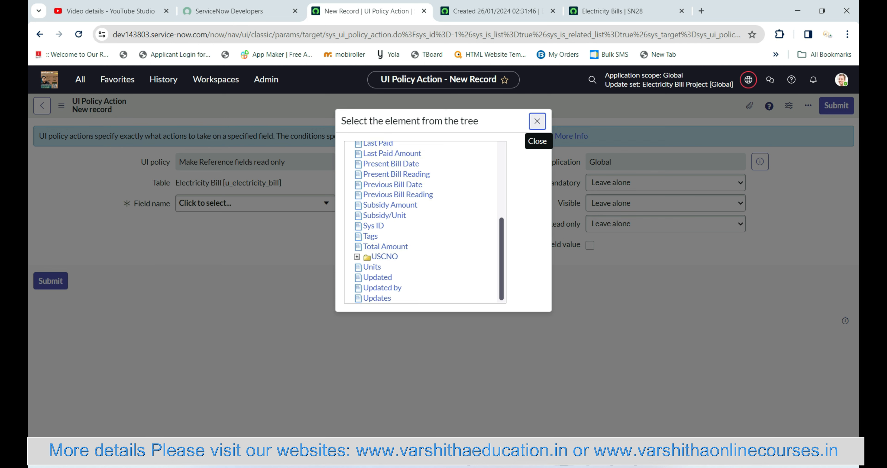
pyautogui.click(357, 257)
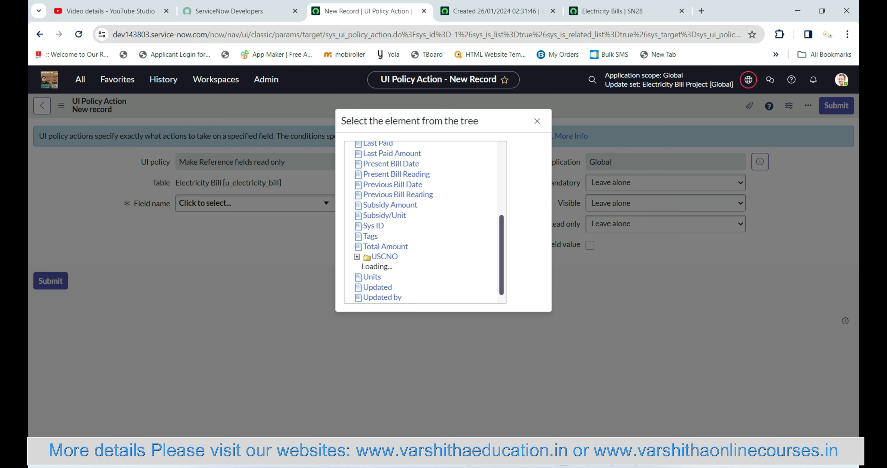
pyautogui.scroll(-3, 423, 222)
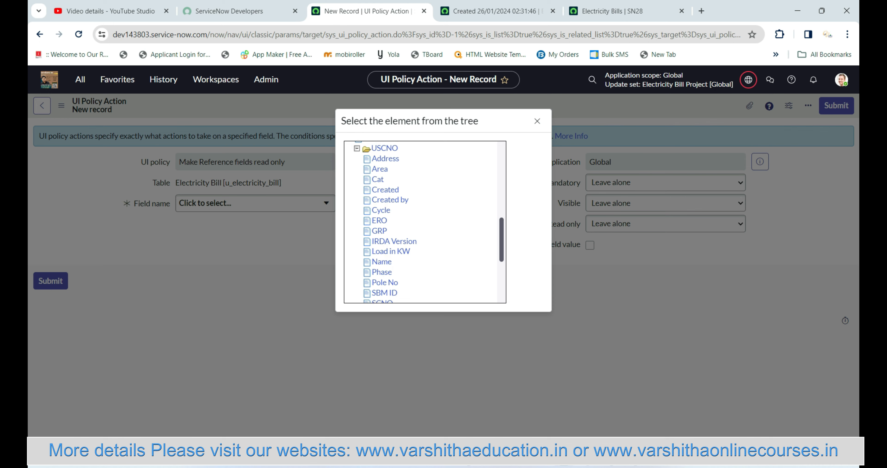
pyautogui.click(382, 261)
# Set Read only to True for the USCNO Name action, submit it, and switch to the Electricity Bill record's browser tab.
pyautogui.click(664, 224)
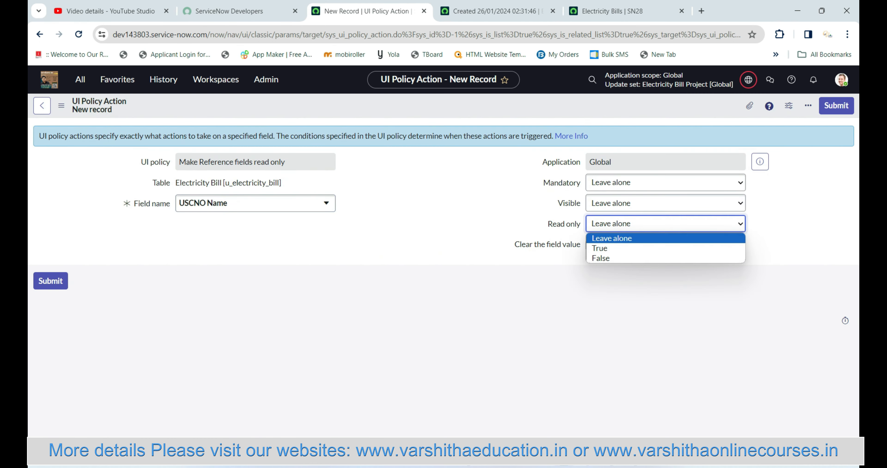
pyautogui.click(634, 245)
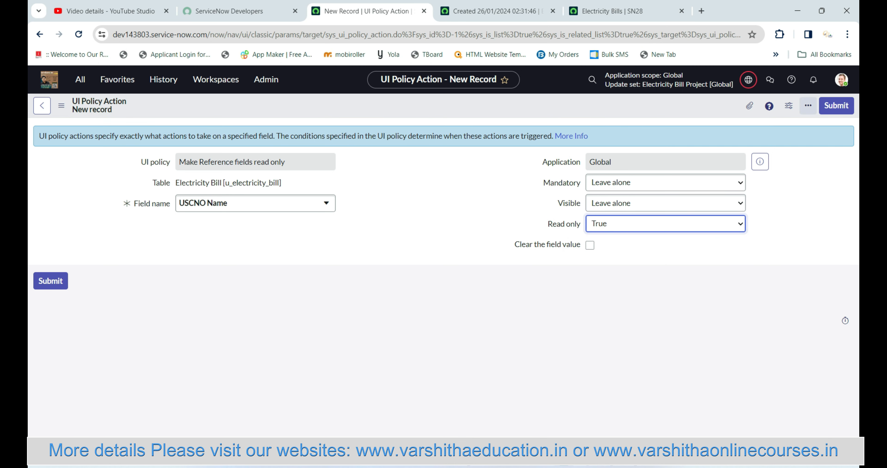
pyautogui.click(836, 105)
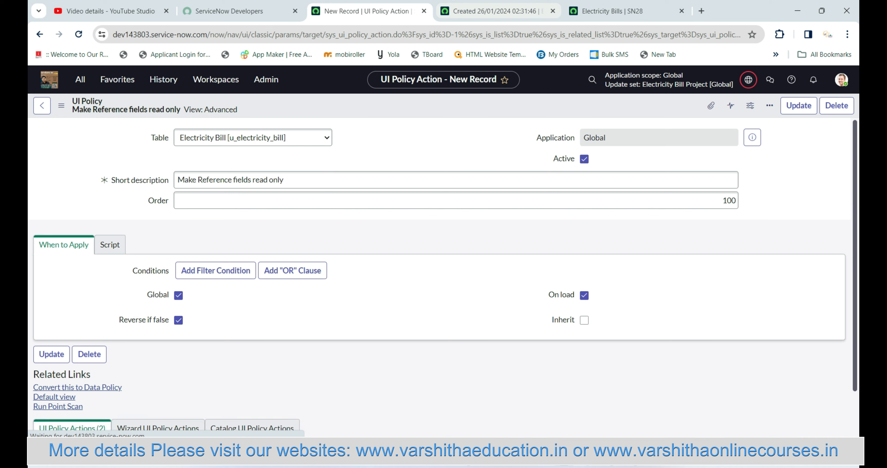
pyautogui.click(496, 11)
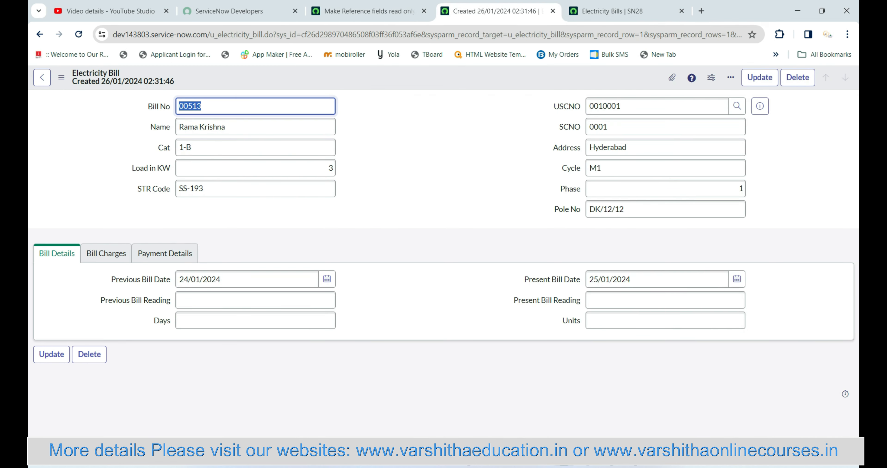
# Start a new UI policy action for "Make Reference fields read only" and choose Cat under USCNO as its field.
pyautogui.click(370, 11)
pyautogui.scroll(-5, 443, 256)
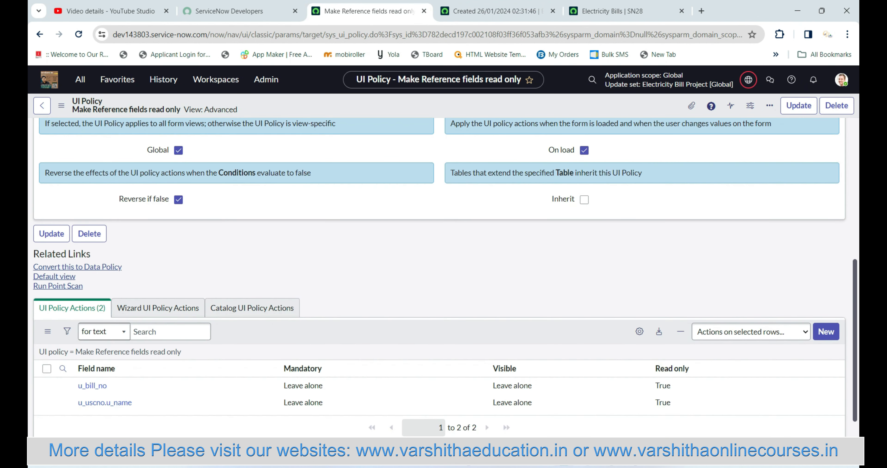
pyautogui.scroll(-1, 443, 278)
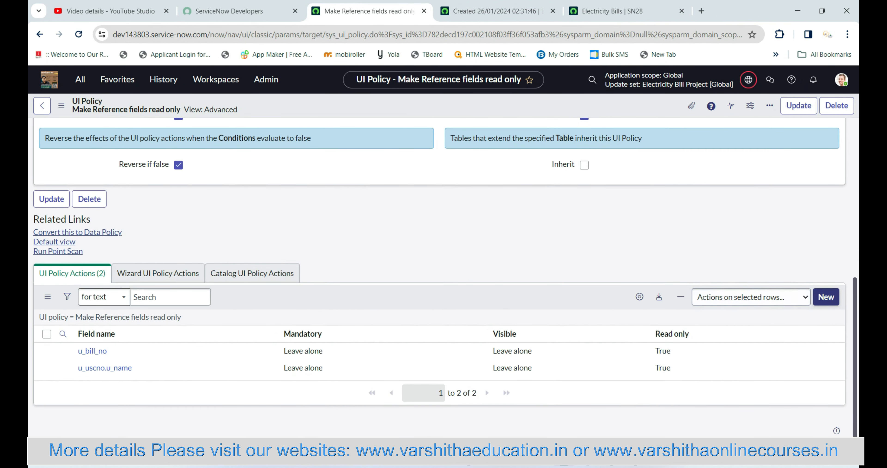
pyautogui.click(826, 297)
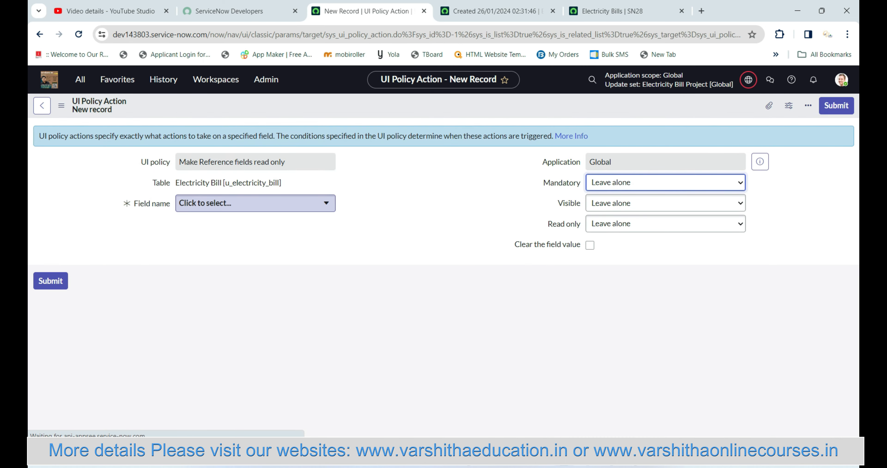
pyautogui.click(255, 203)
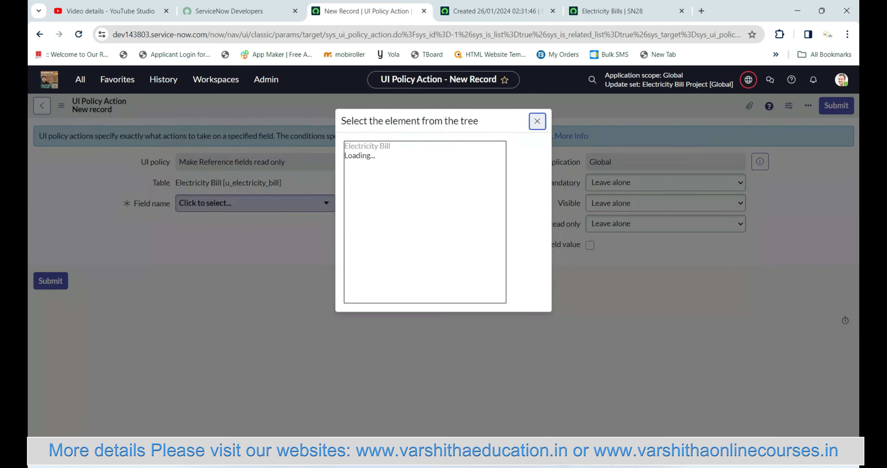
pyautogui.scroll(-1, 421, 222)
pyautogui.scroll(-3, 421, 222)
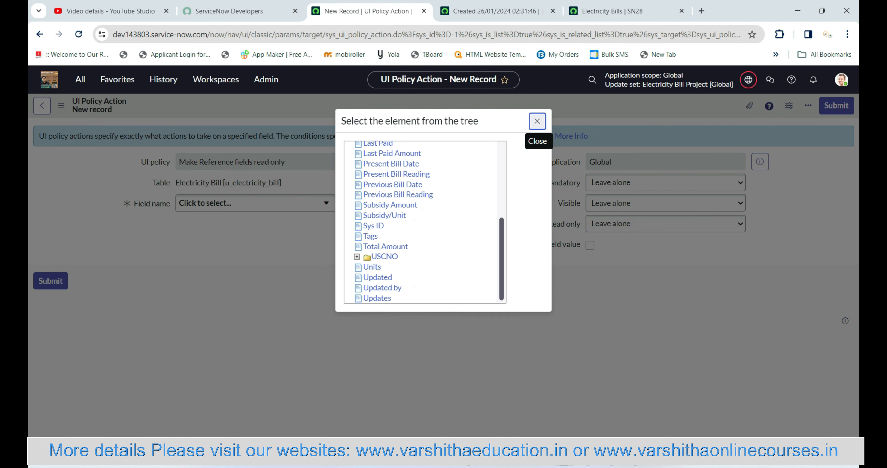
pyautogui.click(356, 257)
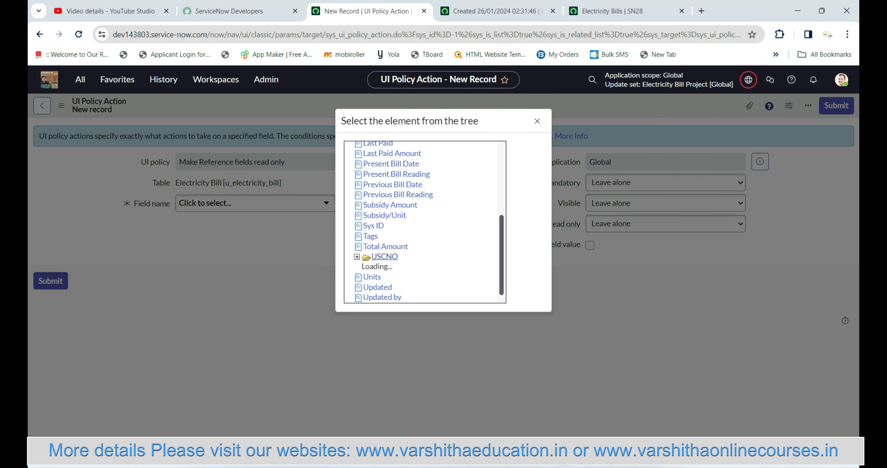
pyautogui.scroll(-1, 421, 222)
pyautogui.scroll(-2, 379, 222)
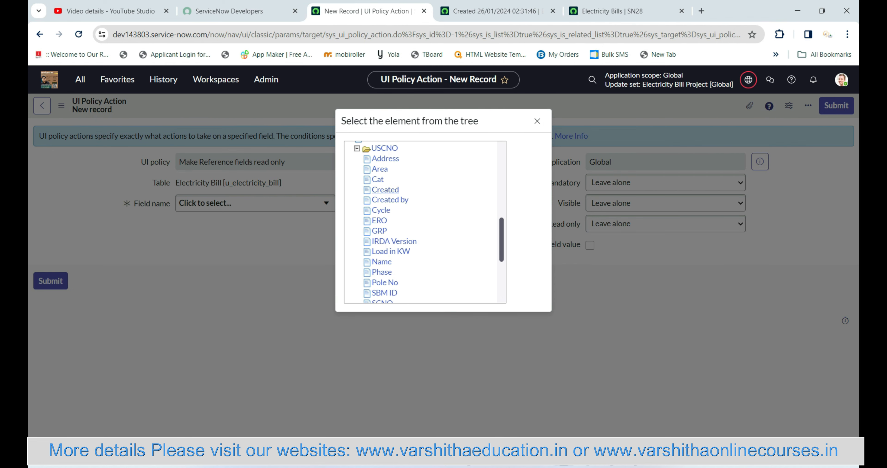
pyautogui.click(378, 180)
# Set Read only to True for the USCNO Cat action, submit it, and check the Electricity Bill record.
pyautogui.click(666, 224)
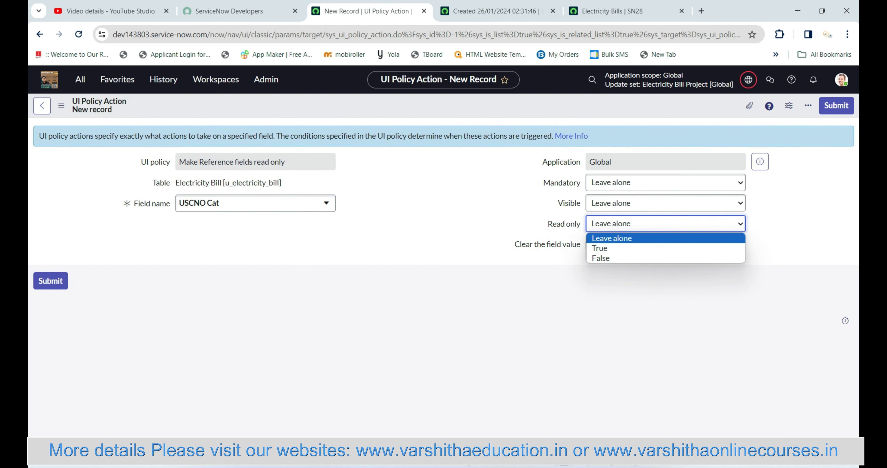
pyautogui.click(637, 249)
pyautogui.click(836, 106)
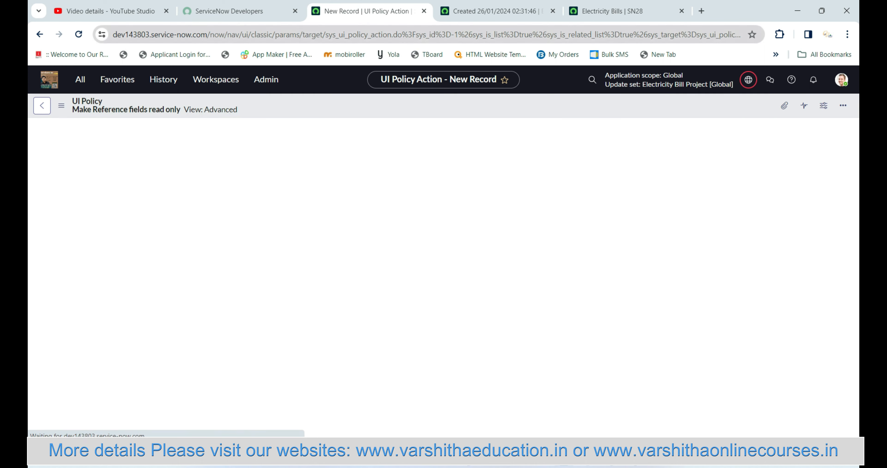
pyautogui.click(496, 11)
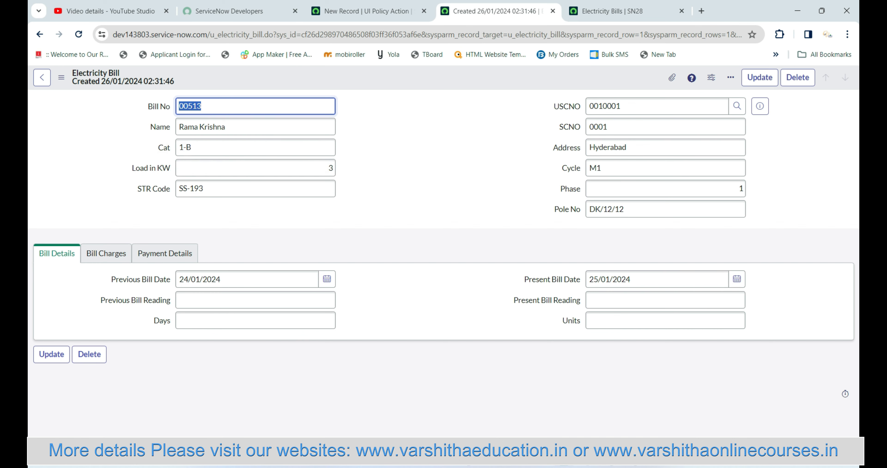
# Return to the UI policy and start another UI policy action with Load in KW under USCNO as its field.
pyautogui.click(368, 11)
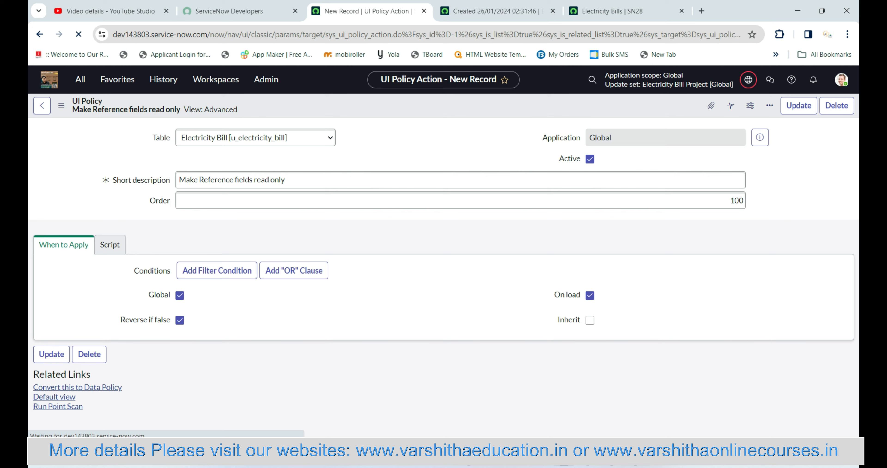
pyautogui.scroll(-3, 439, 276)
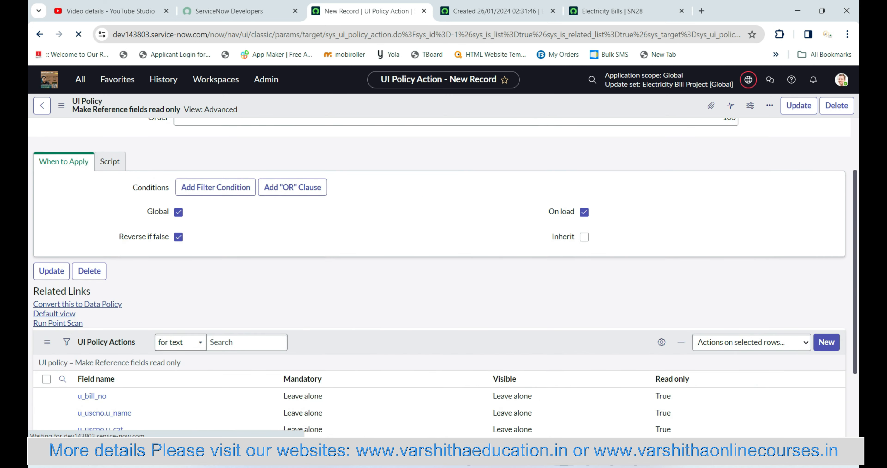
pyautogui.scroll(-3, 386, 279)
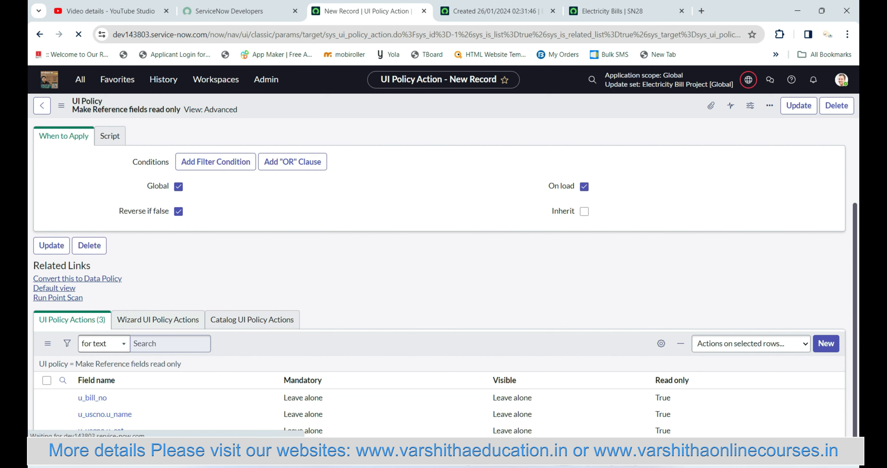
pyautogui.scroll(-5, 440, 277)
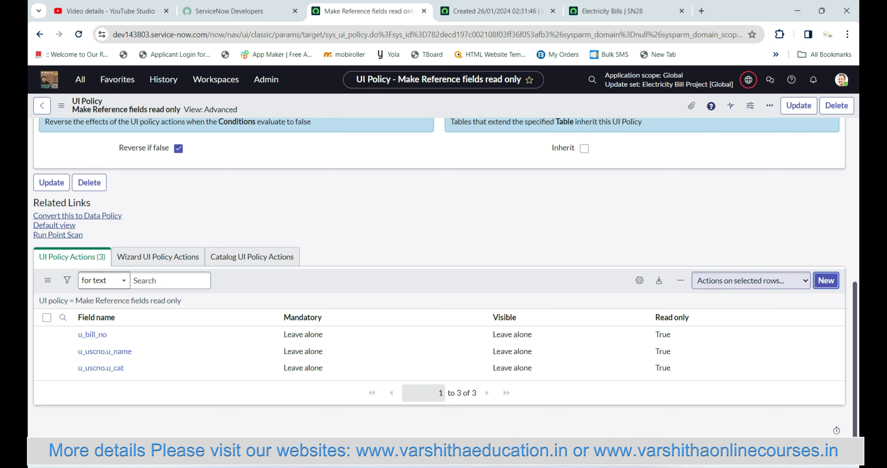
pyautogui.click(826, 280)
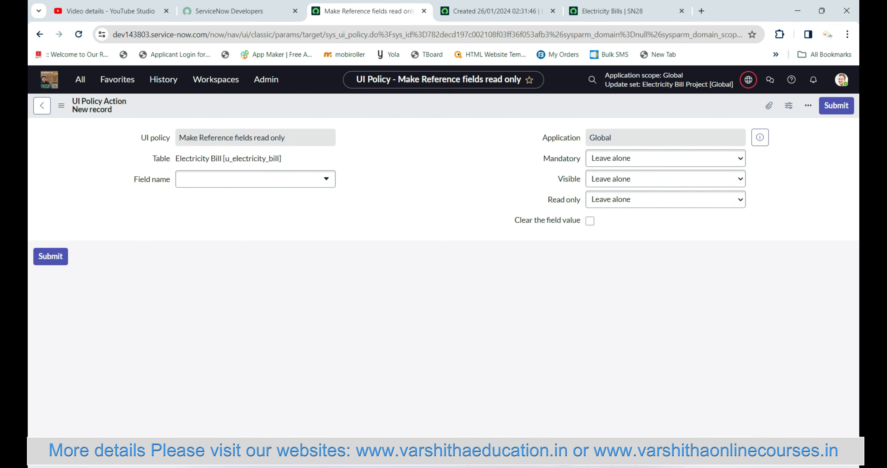
pyautogui.click(256, 179)
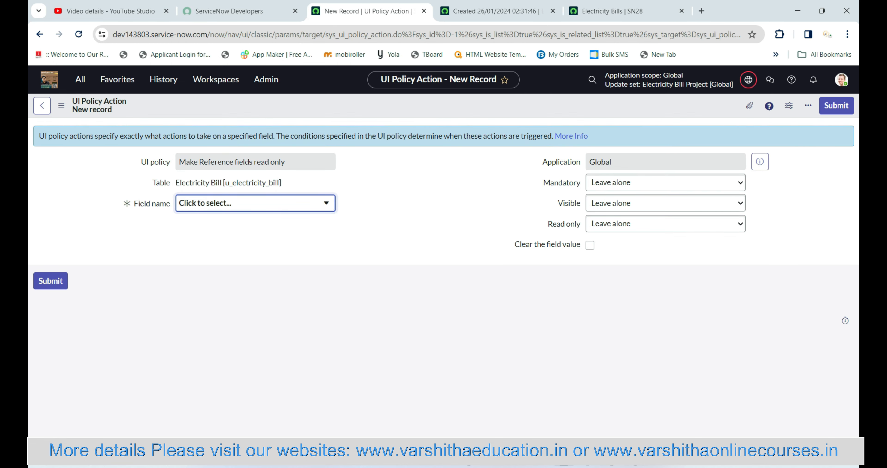
pyautogui.click(255, 203)
pyautogui.scroll(-4, 390, 205)
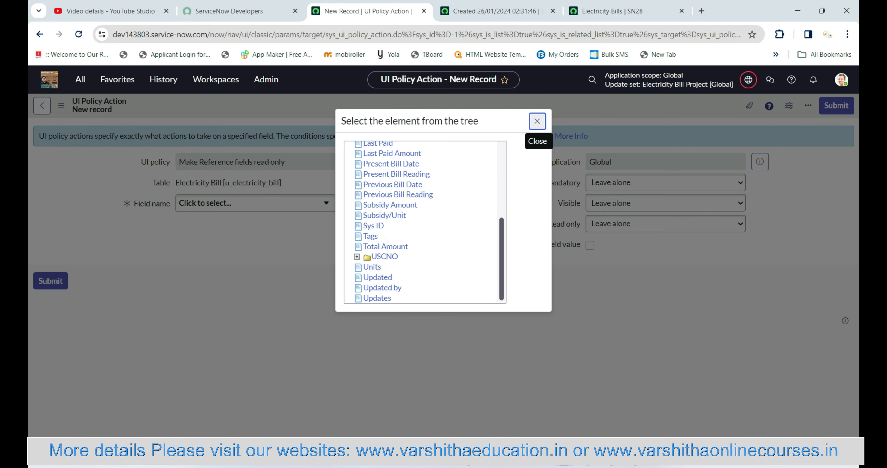
pyautogui.click(356, 257)
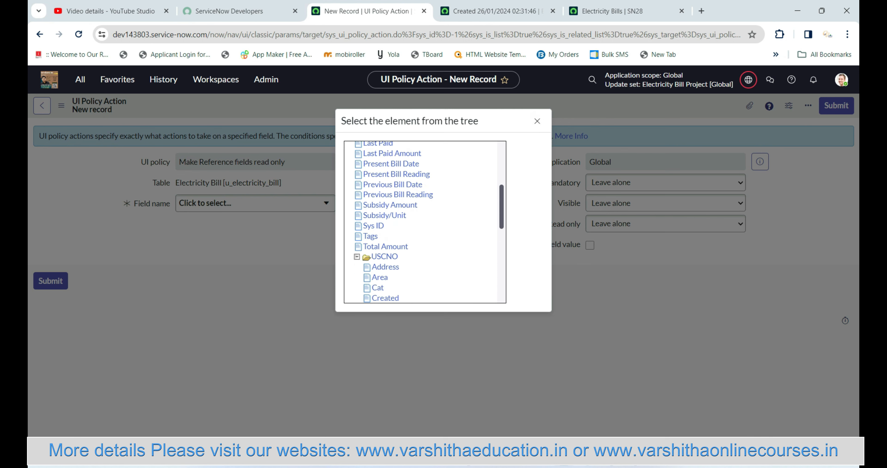
pyautogui.scroll(-5, 425, 222)
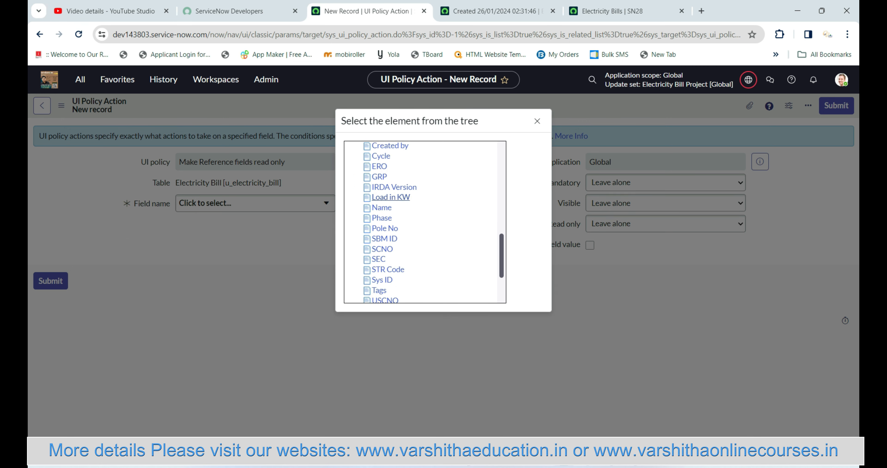
pyautogui.click(391, 197)
# Set Read only to True for the USCNO Load in KW action, submit it, and review the policy's action list.
pyautogui.click(665, 223)
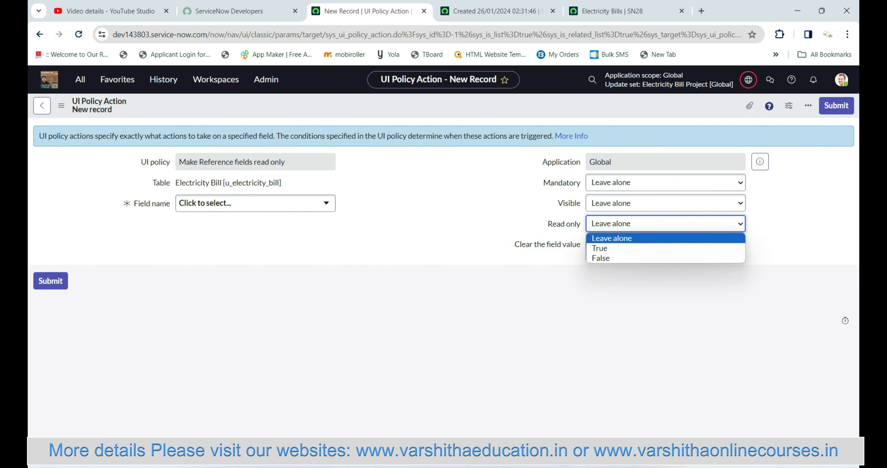
pyautogui.click(606, 247)
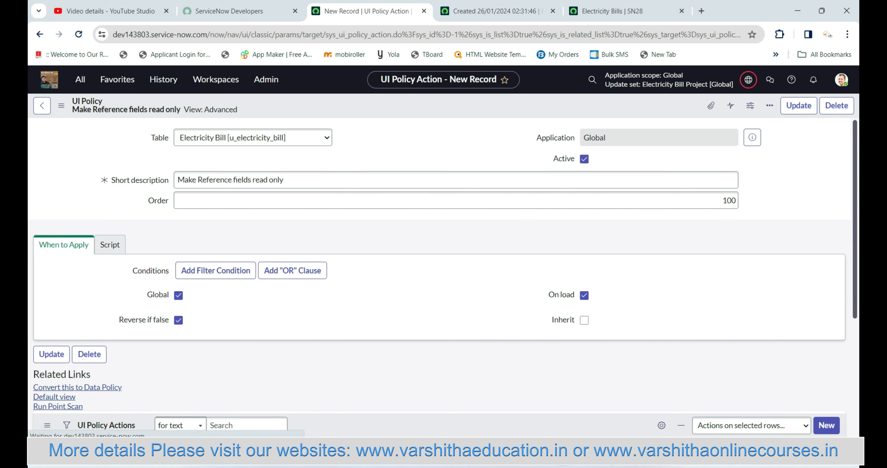
pyautogui.scroll(-7, 438, 262)
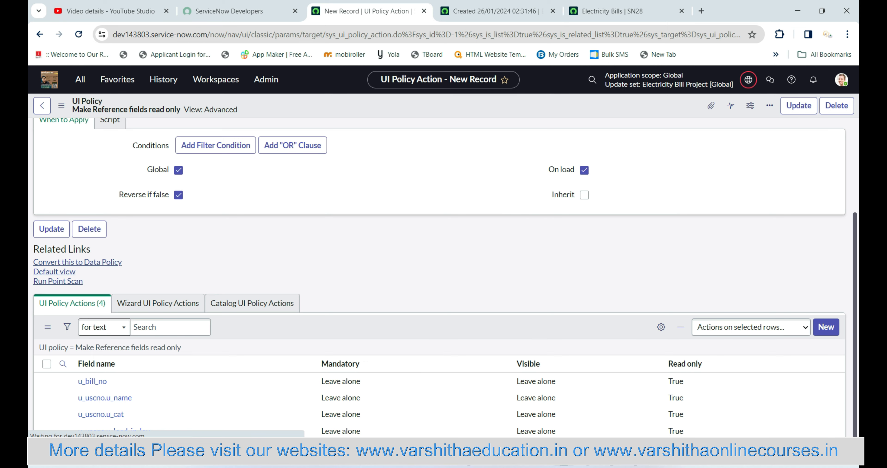
pyautogui.scroll(-7, 437, 269)
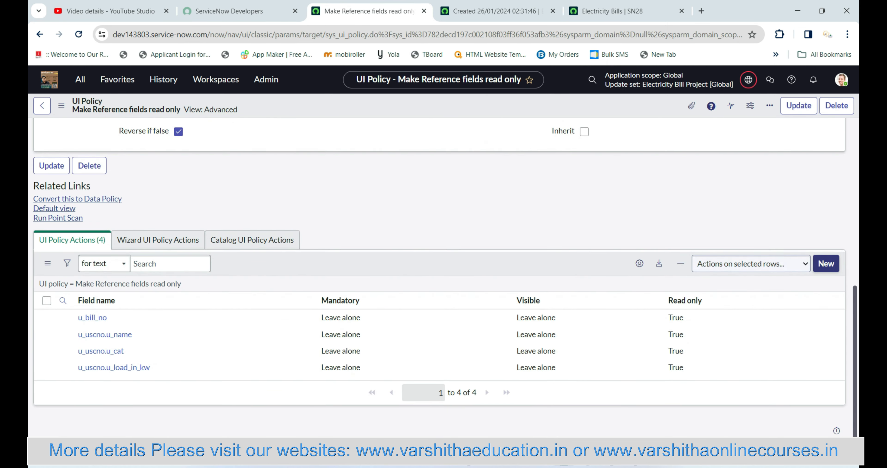
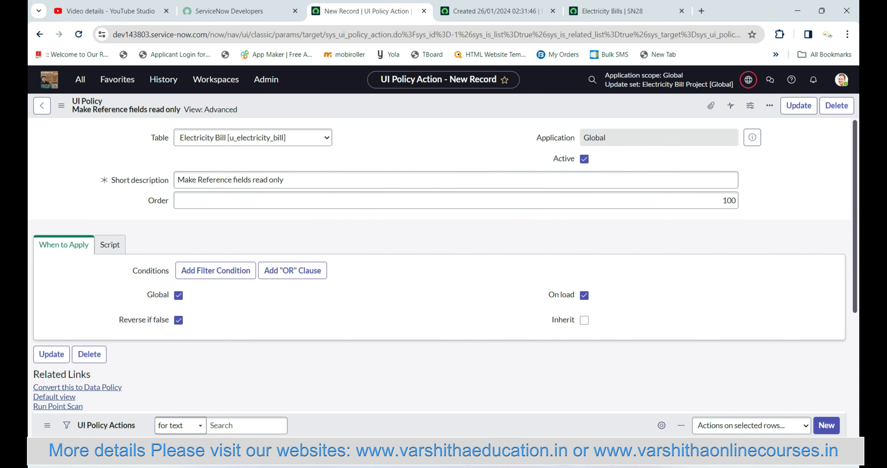
# Check the bill form's fields and start another UI policy action with SCNO under USCNO as its field.
pyautogui.click(496, 11)
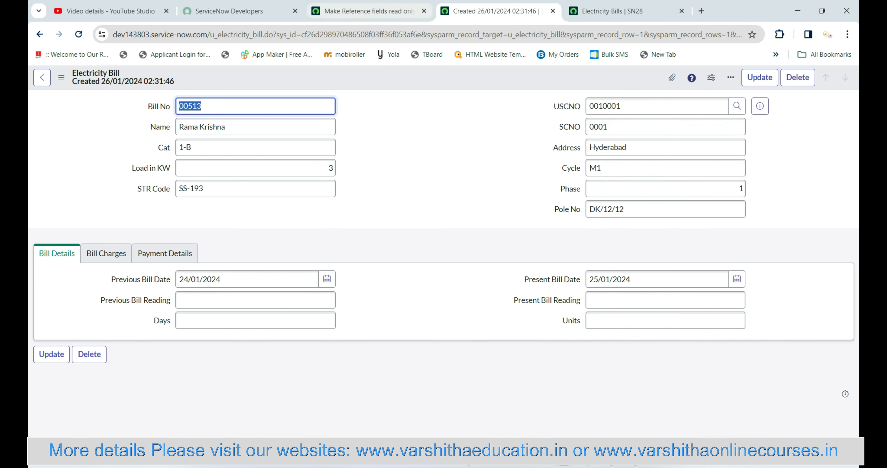
pyautogui.click(370, 11)
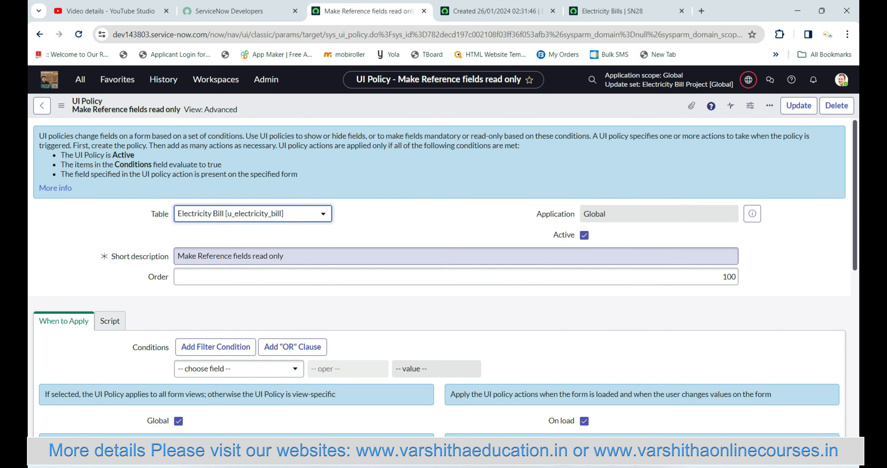
pyautogui.scroll(-10, 440, 275)
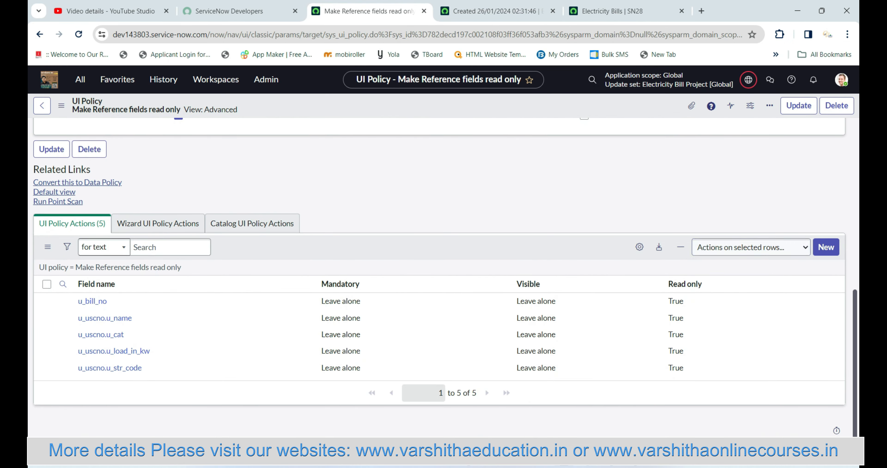
pyautogui.click(827, 248)
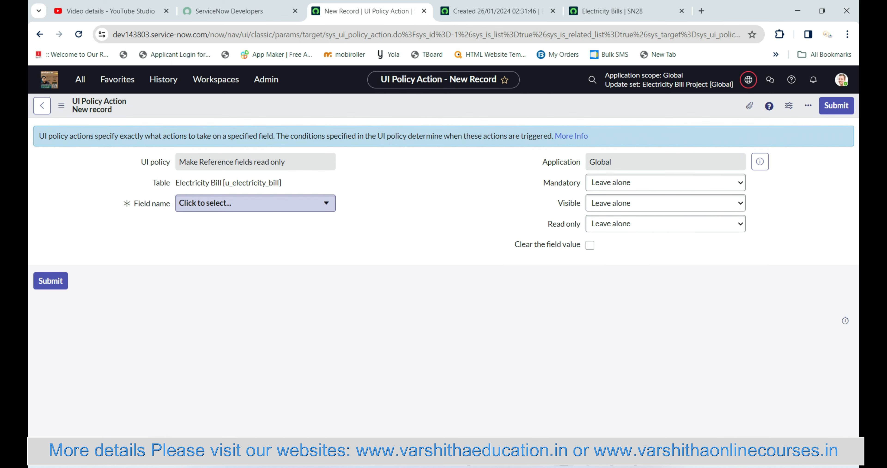
pyautogui.click(256, 204)
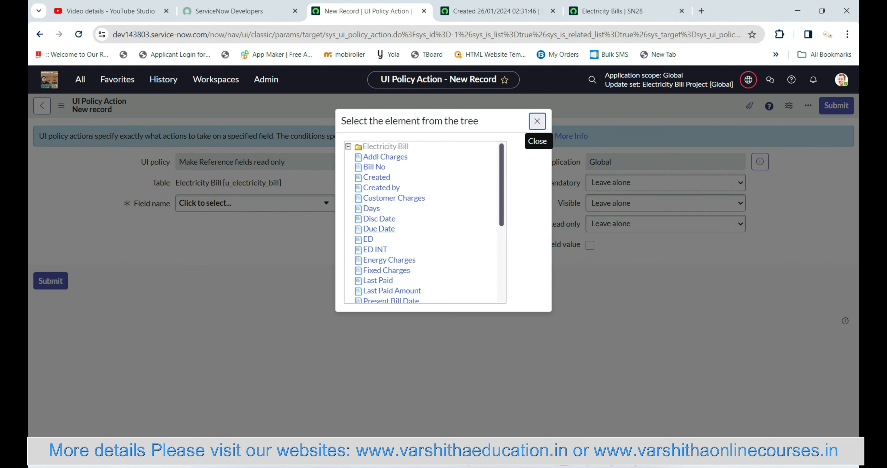
pyautogui.scroll(-3, 391, 234)
pyautogui.scroll(-1, 390, 234)
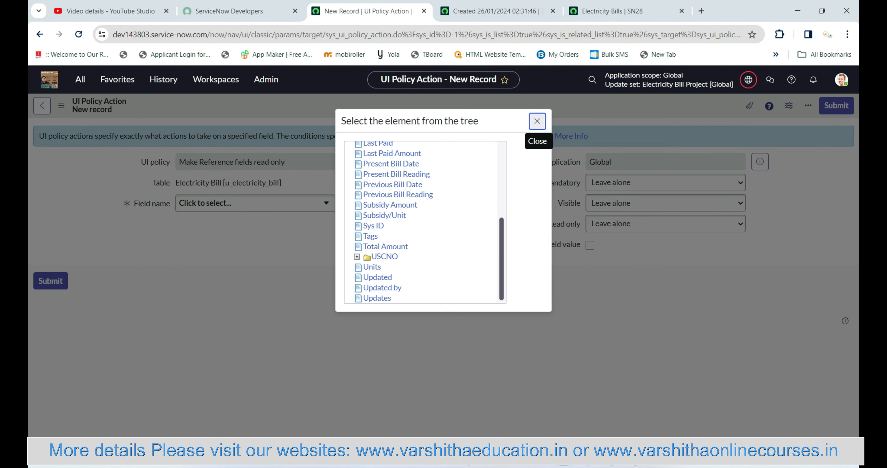
pyautogui.click(356, 257)
pyautogui.scroll(-5, 425, 222)
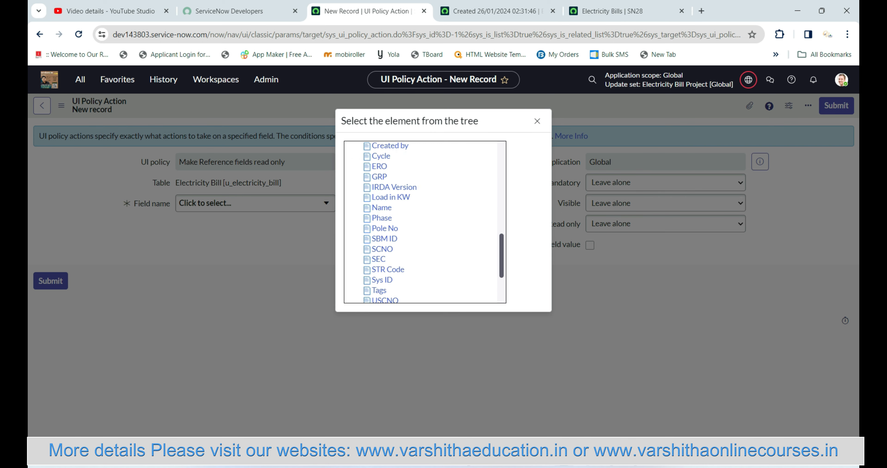
pyautogui.click(382, 249)
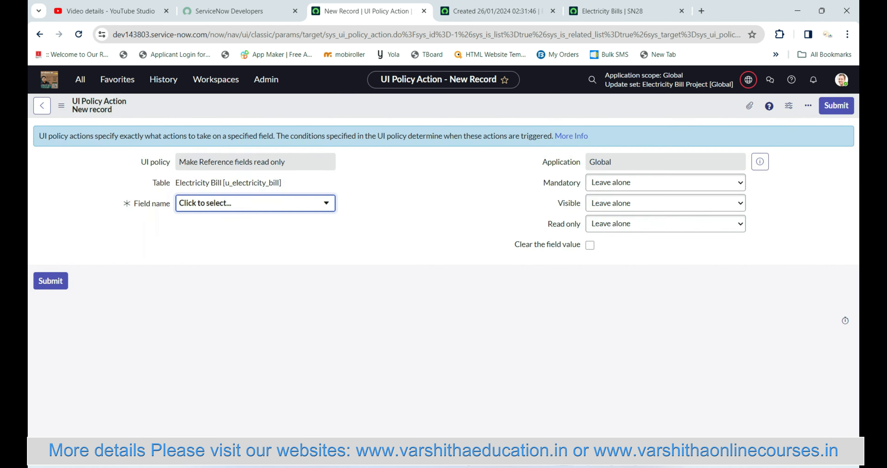
# Set Read only to True for the USCNO SCNO action, submit it, and switch to the Electricity Bill record's browser tab.
pyautogui.click(665, 224)
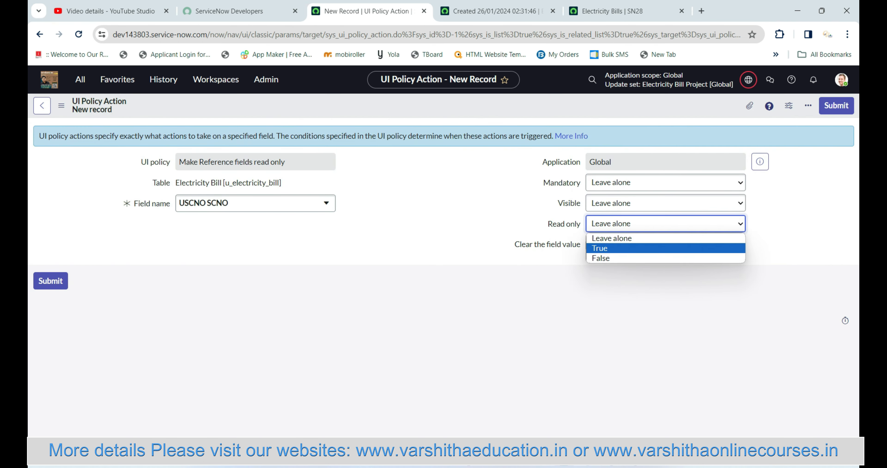
pyautogui.click(601, 243)
pyautogui.click(837, 106)
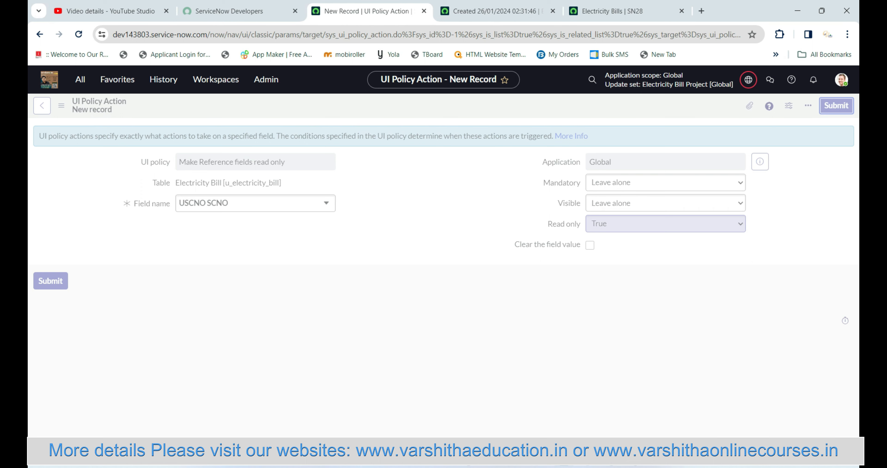
pyautogui.hotkey('ctrl', 'Tab')
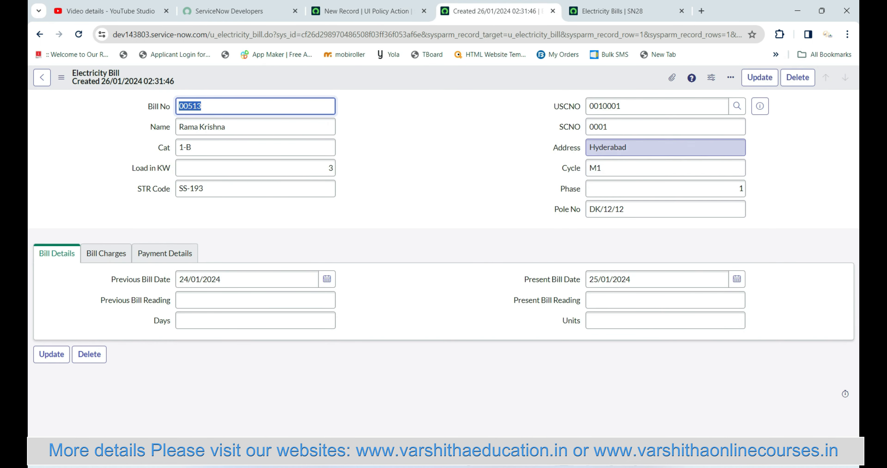
# Return to the UI policy and start another UI policy action with Address under USCNO as its field.
pyautogui.hotkey('ctrl', 'shift', 'Tab')
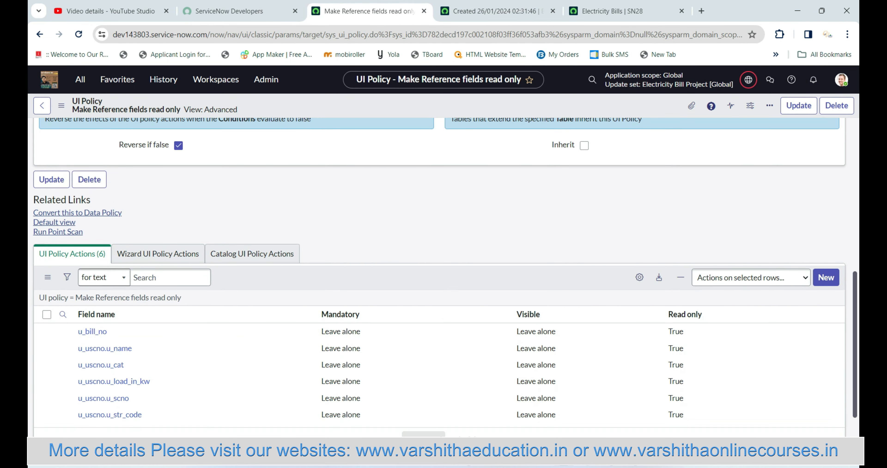
pyautogui.scroll(-2, 439, 278)
pyautogui.click(826, 230)
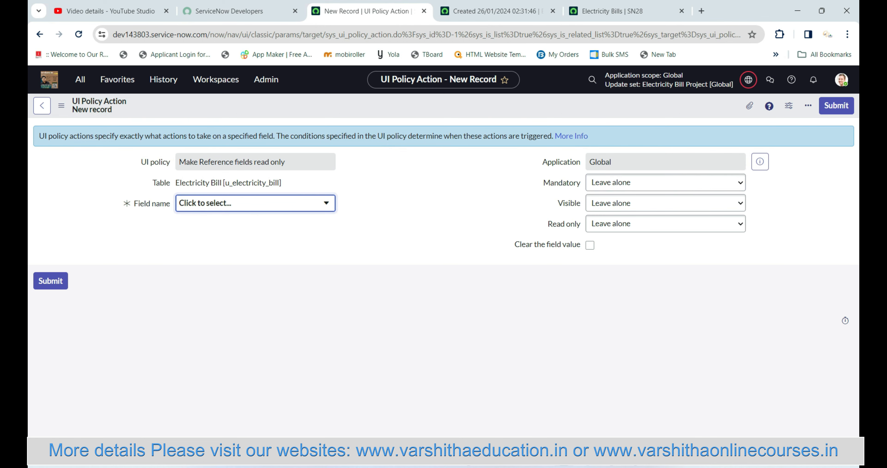
pyautogui.click(256, 203)
pyautogui.scroll(-2, 393, 199)
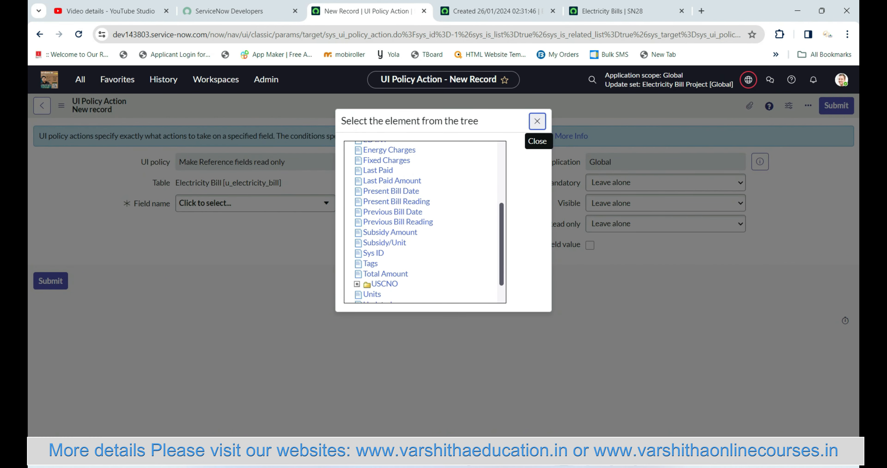
pyautogui.scroll(-1, 424, 222)
pyautogui.click(357, 257)
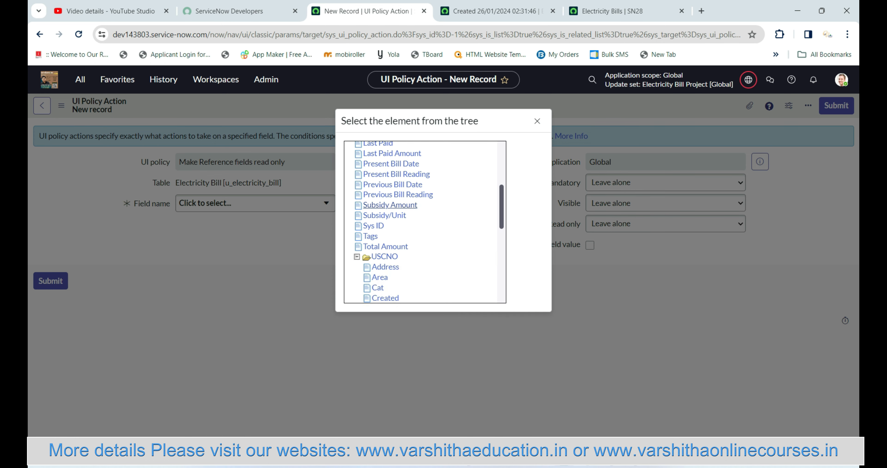
pyautogui.scroll(-3, 390, 204)
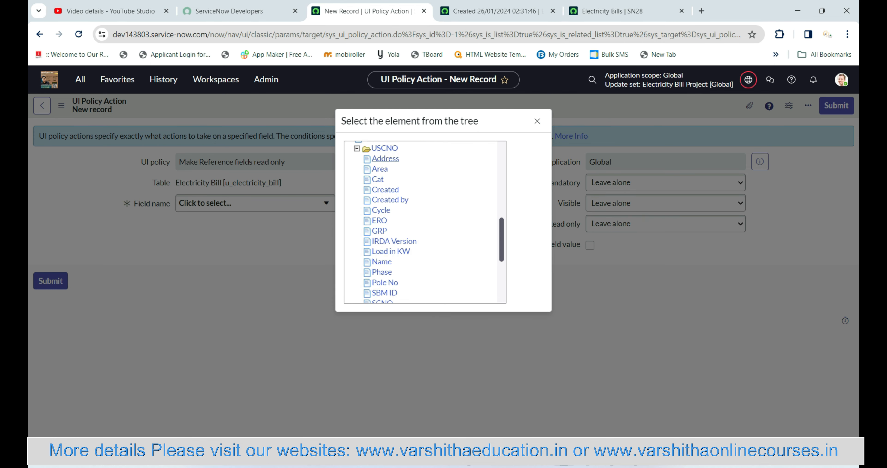
pyautogui.click(385, 159)
# Set Read only to True for the USCNO Address action, submit it, and review the policy's action list.
pyautogui.click(654, 223)
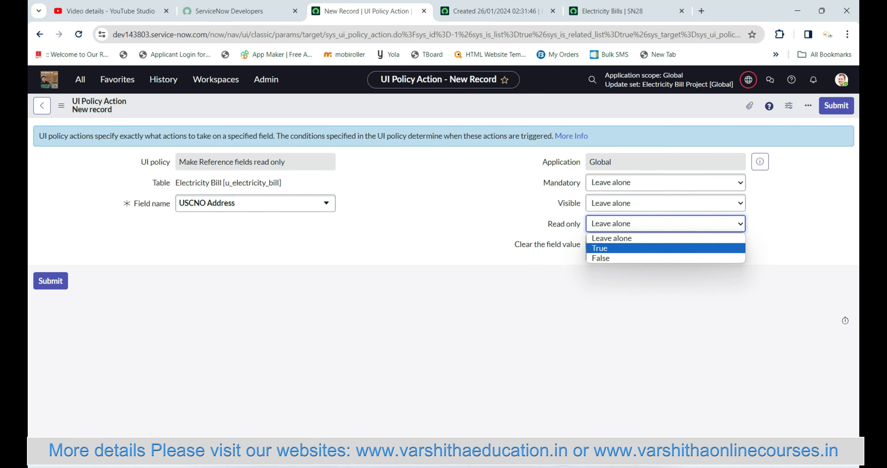
pyautogui.click(655, 248)
pyautogui.click(837, 106)
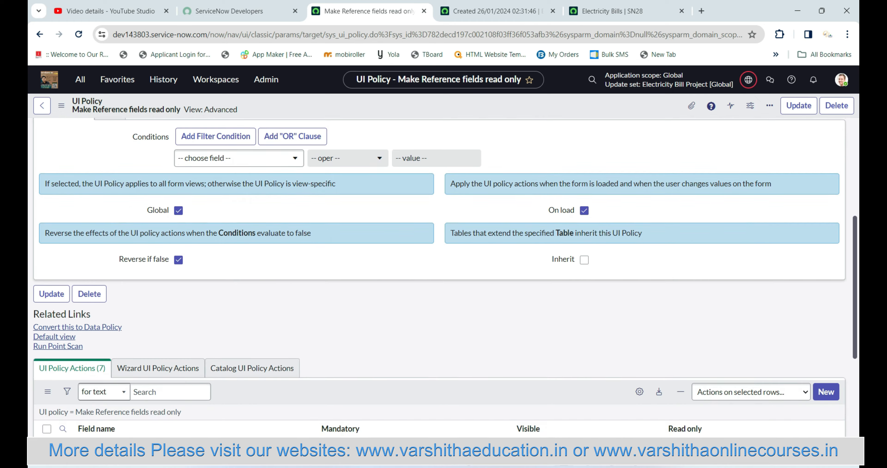
pyautogui.scroll(-2, 413, 254)
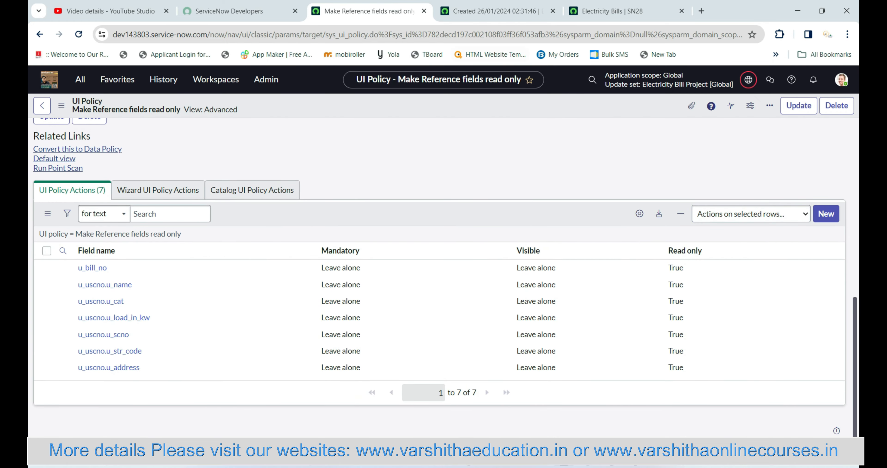
# Check the bill form's fields and start another UI policy action with Cycle under USCNO as its field.
pyautogui.click(496, 12)
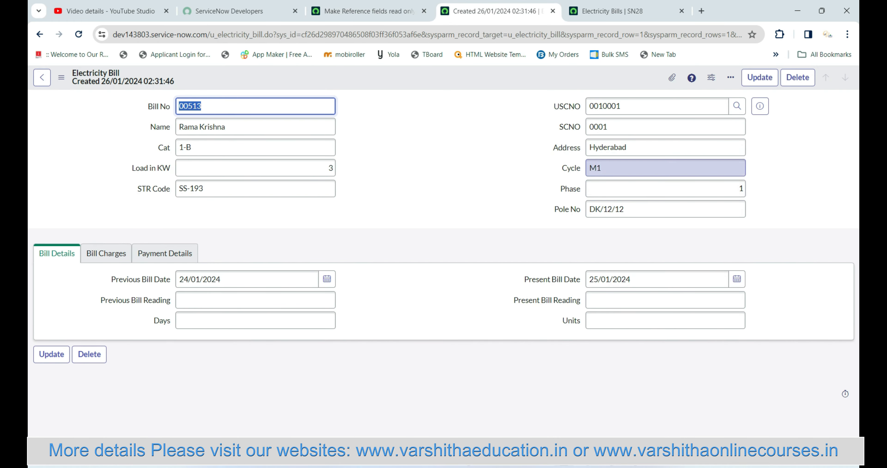
pyautogui.click(365, 11)
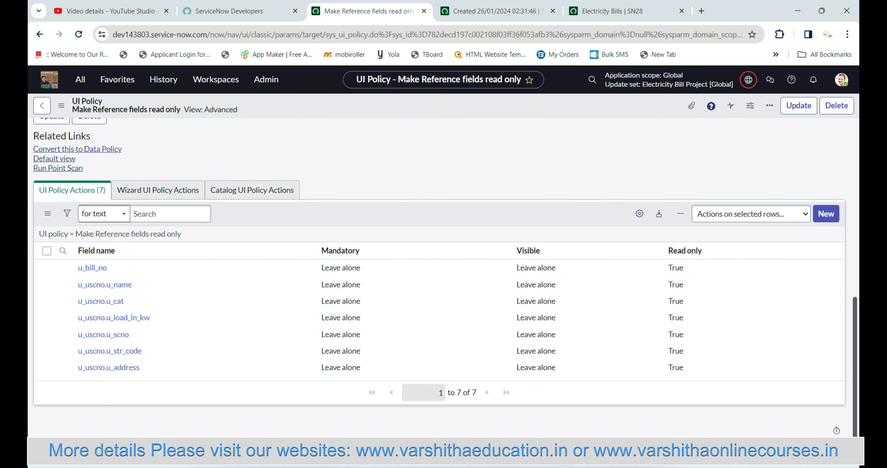
pyautogui.click(826, 214)
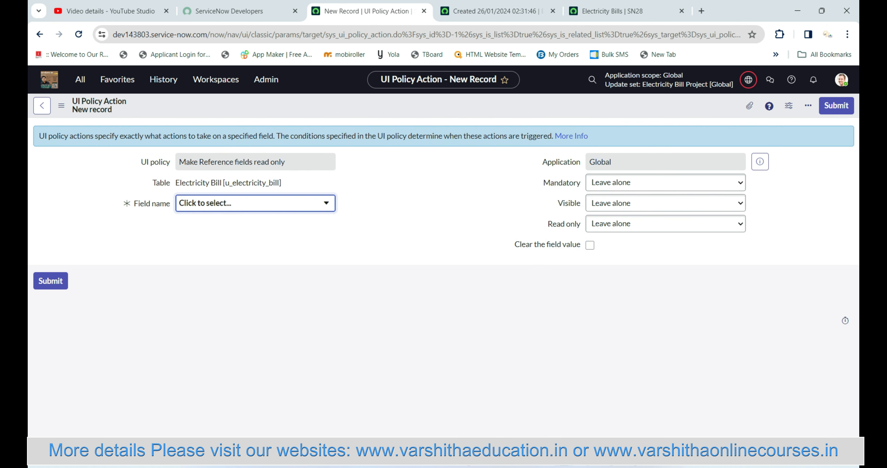
pyautogui.click(256, 203)
pyautogui.scroll(-4, 425, 222)
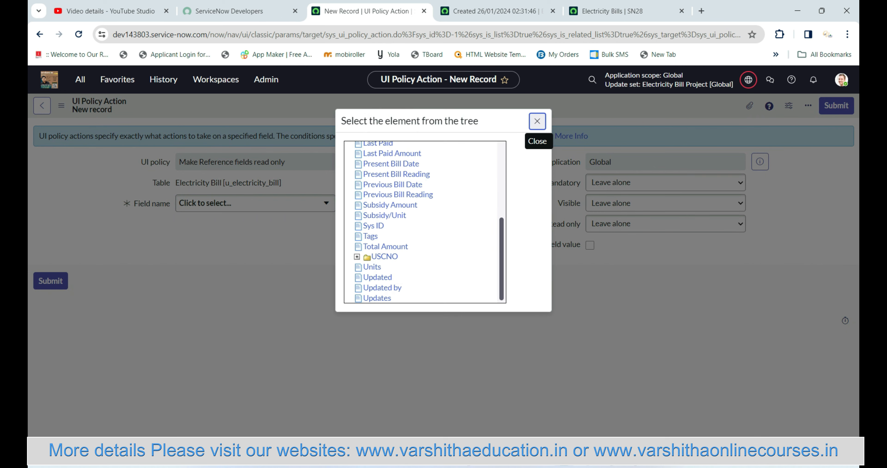
pyautogui.click(357, 257)
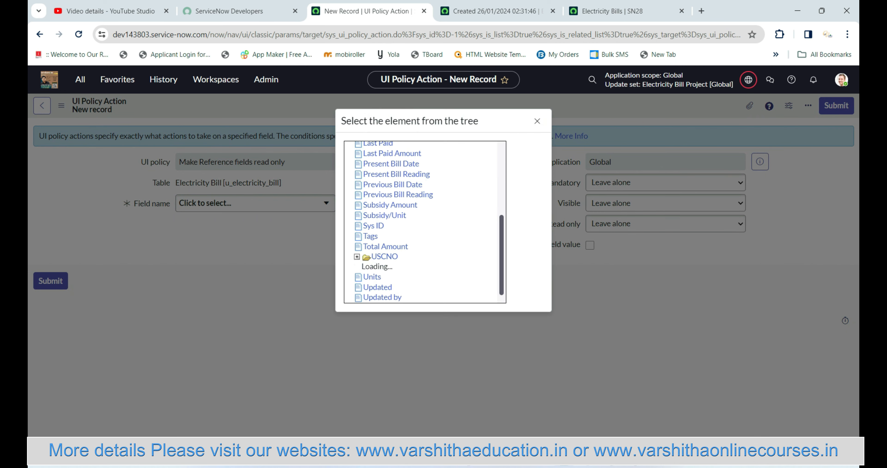
pyautogui.scroll(-5, 426, 222)
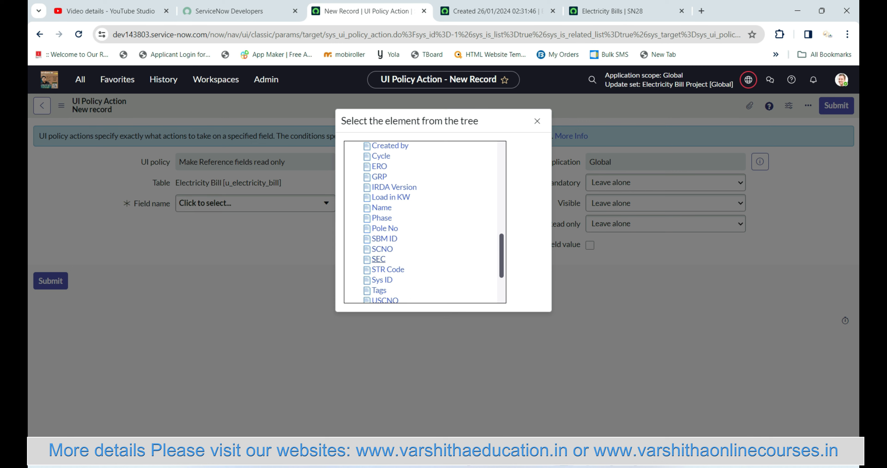
pyautogui.scroll(-3, 384, 241)
pyautogui.scroll(6, 385, 226)
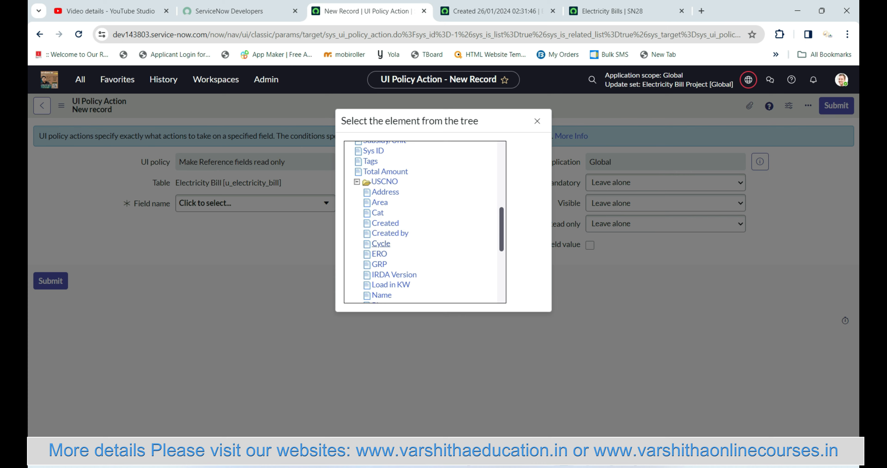
pyautogui.click(537, 122)
# Set Read only to True for the USCNO Cycle action and submit it.
pyautogui.click(666, 224)
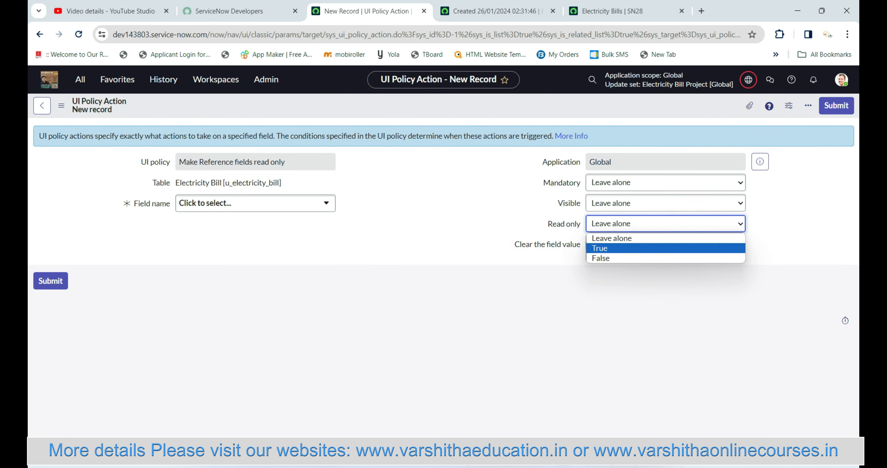
pyautogui.click(613, 245)
pyautogui.click(836, 105)
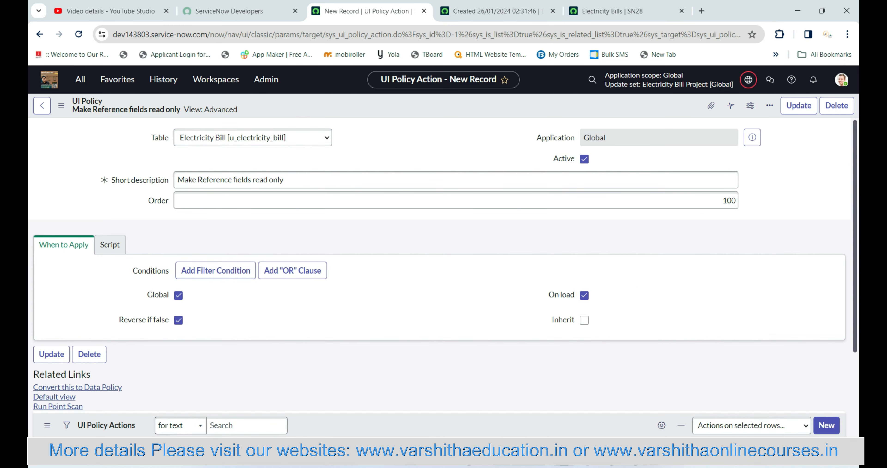
pyautogui.scroll(-3, 444, 275)
# Check the bill form's fields and start another UI policy action with Phase under USCNO as its field.
pyautogui.click(499, 11)
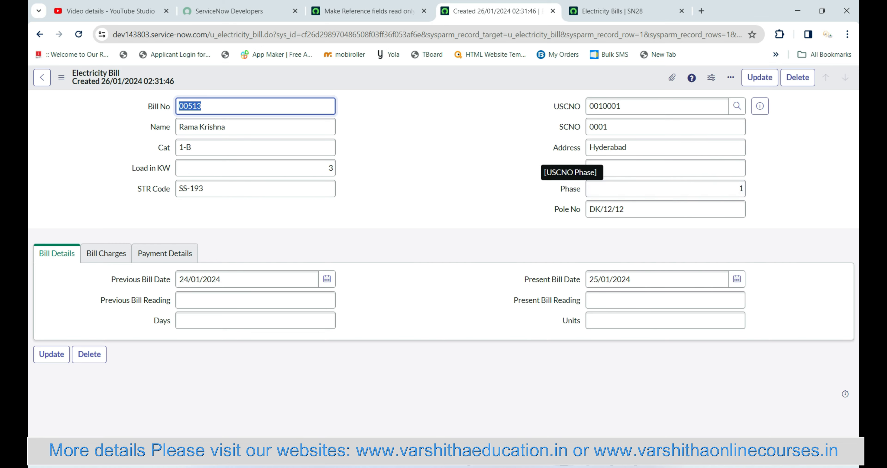
pyautogui.click(369, 11)
pyautogui.scroll(-4, 582, 255)
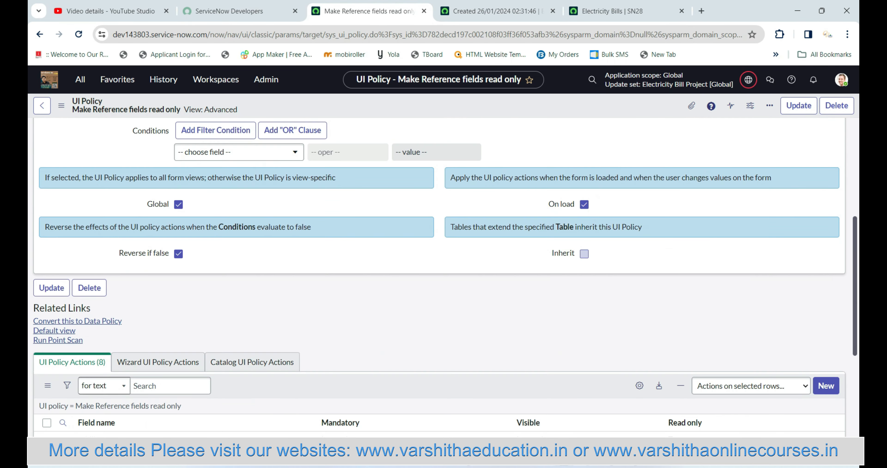
pyautogui.scroll(-5, 443, 276)
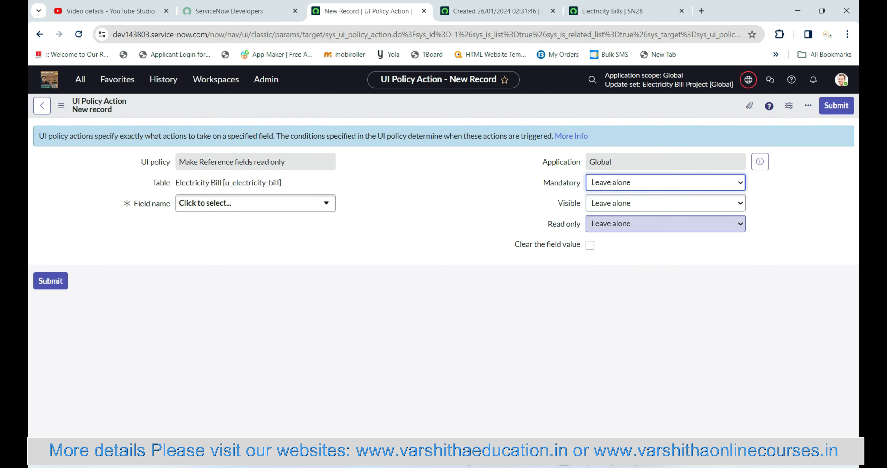
pyautogui.click(255, 203)
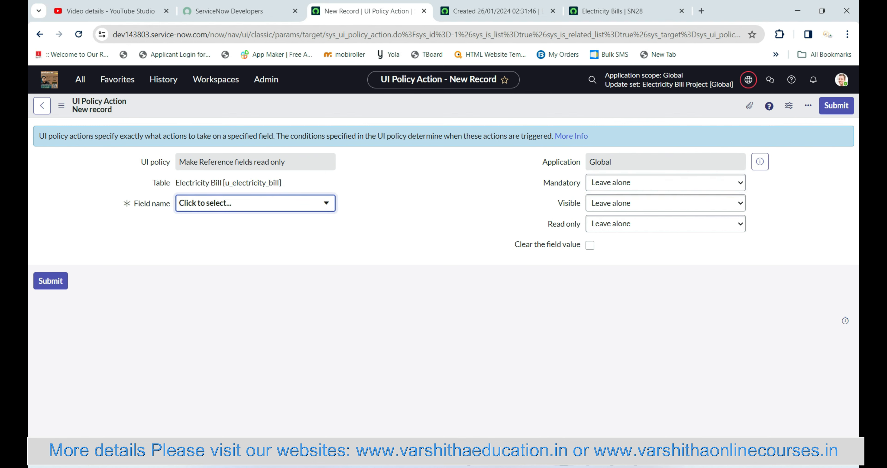
pyautogui.scroll(-4, 425, 222)
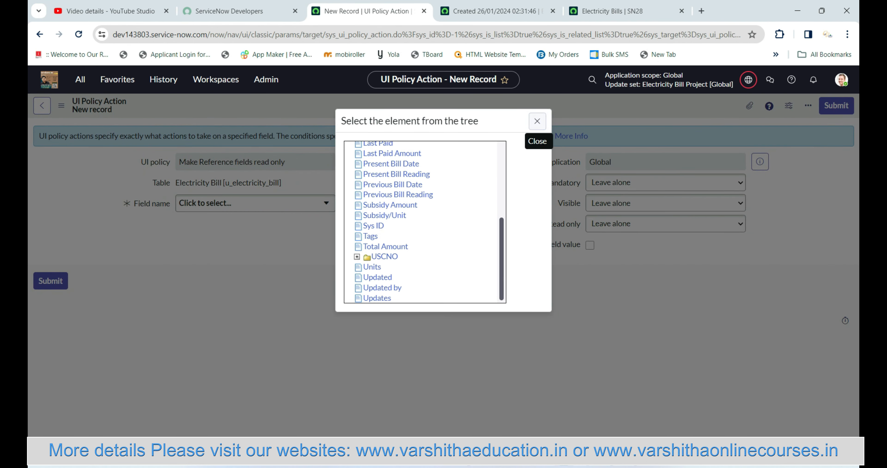
pyautogui.click(356, 257)
pyautogui.scroll(-3, 425, 222)
pyautogui.scroll(-2, 425, 222)
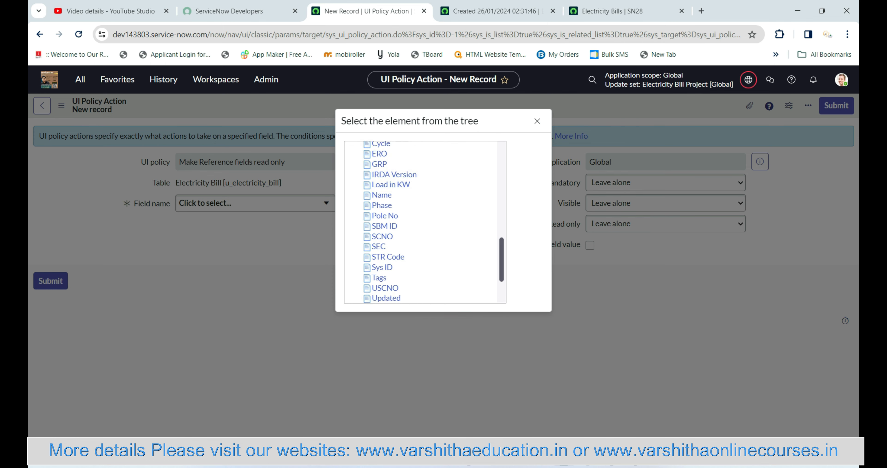
pyautogui.scroll(3, 425, 222)
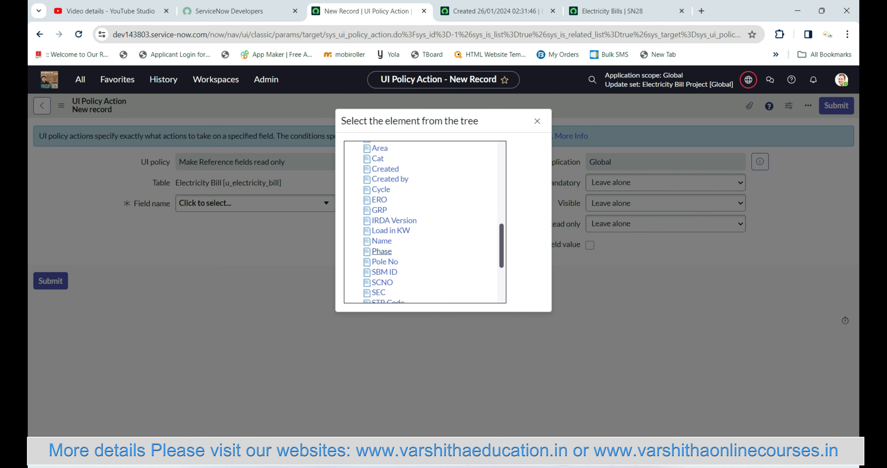
pyautogui.click(382, 252)
# Set Read only to True for the USCNO Phase action and submit it.
pyautogui.click(666, 224)
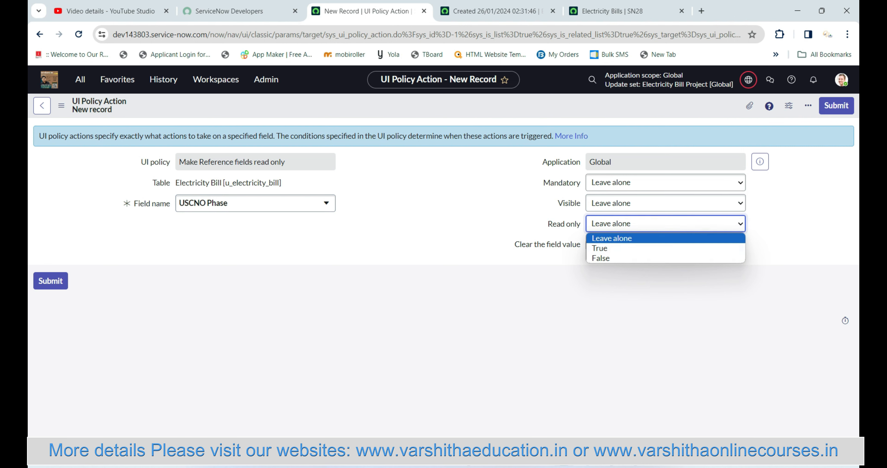
pyautogui.click(666, 248)
pyautogui.click(836, 106)
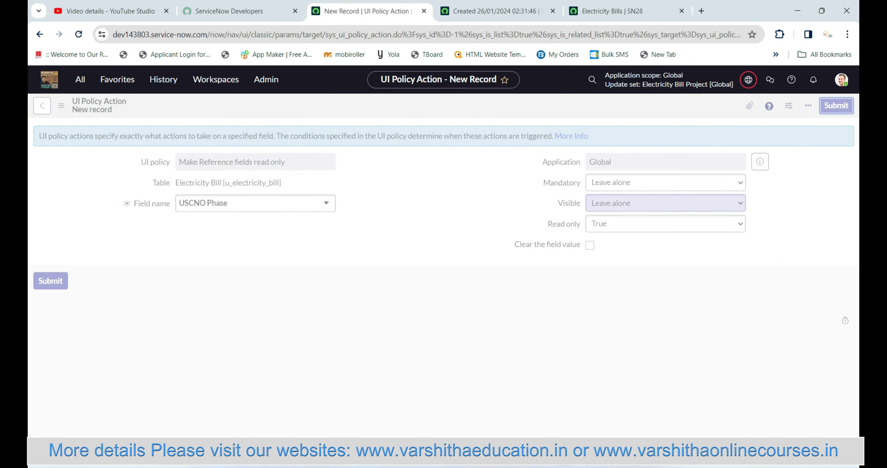
# Check the bill form's fields and start another UI policy action with Pole No under USCNO as its field.
pyautogui.click(495, 11)
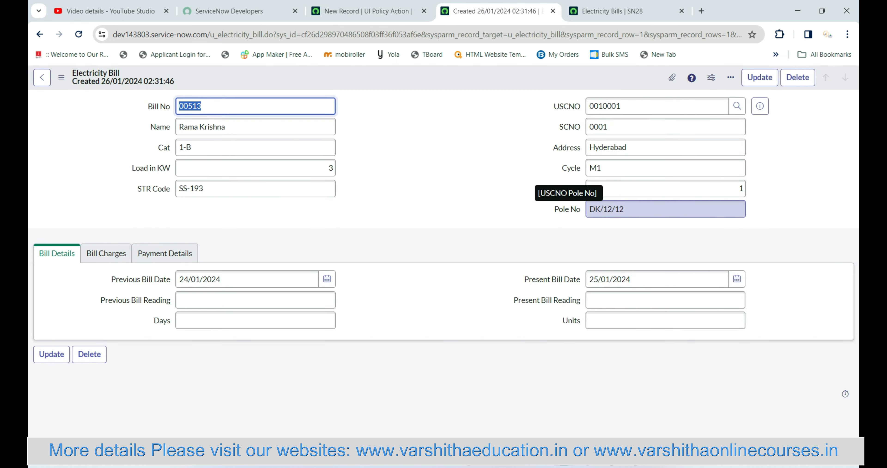
pyautogui.click(368, 11)
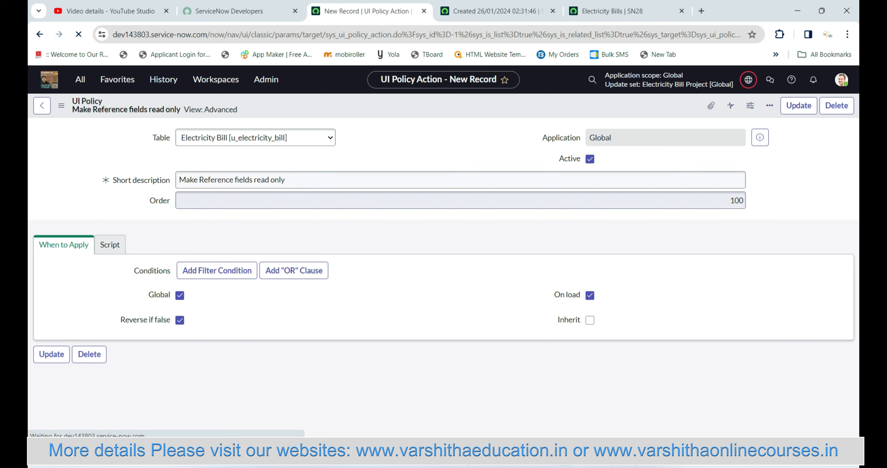
pyautogui.scroll(-2, 441, 276)
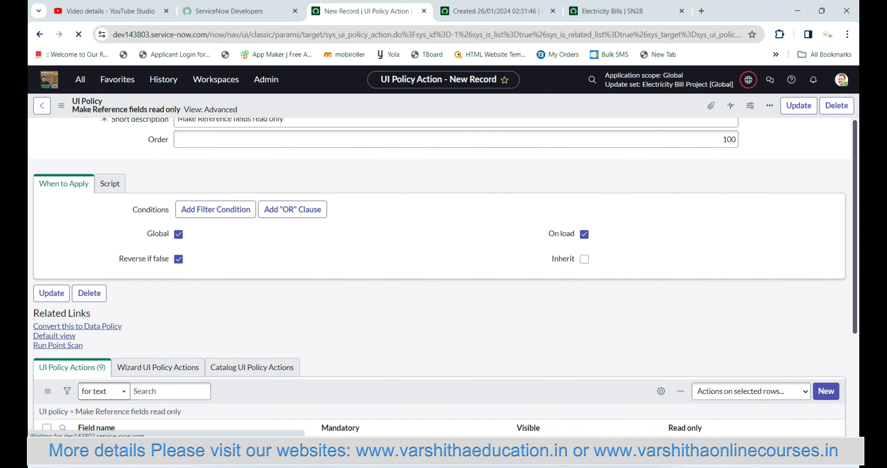
pyautogui.scroll(-4, 441, 275)
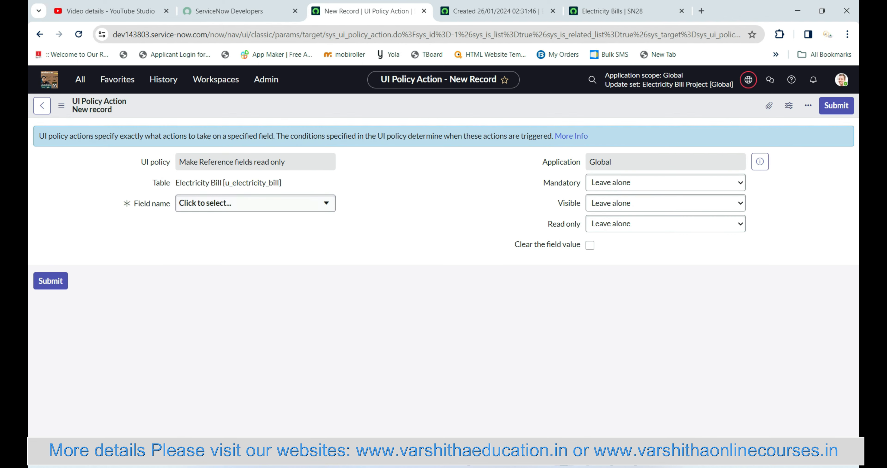
pyautogui.click(255, 203)
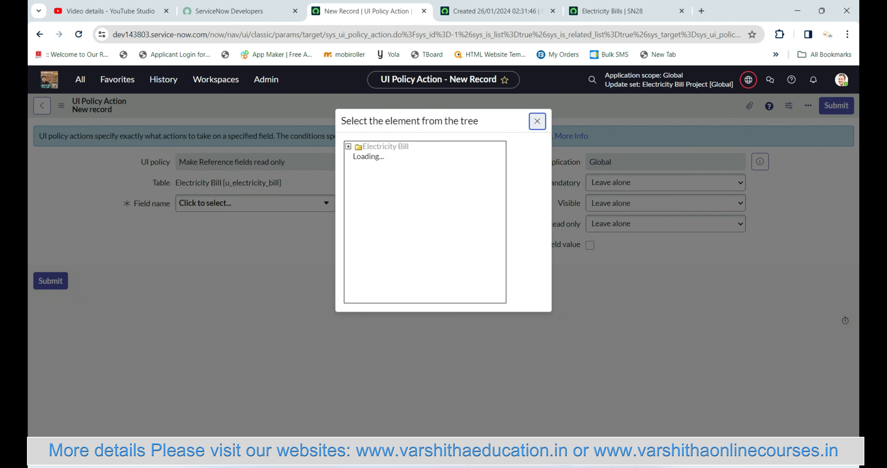
pyautogui.scroll(-3, 384, 238)
pyautogui.scroll(-1, 385, 238)
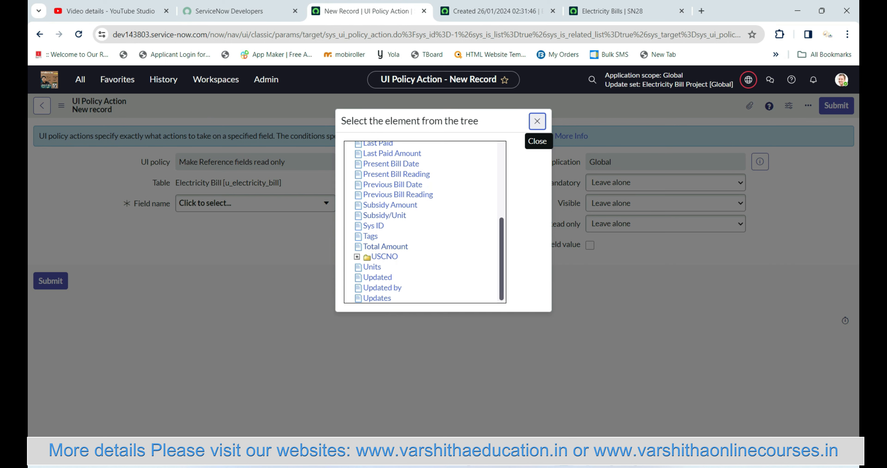
pyautogui.click(357, 256)
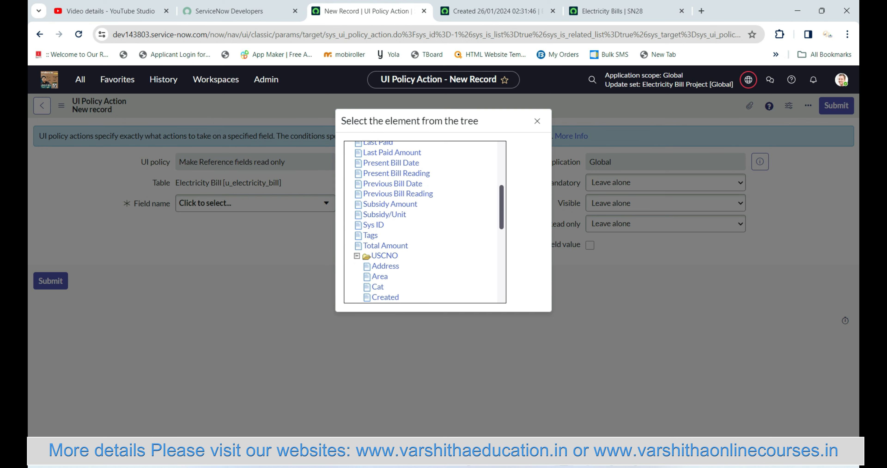
pyautogui.scroll(-5, 423, 222)
pyautogui.click(384, 228)
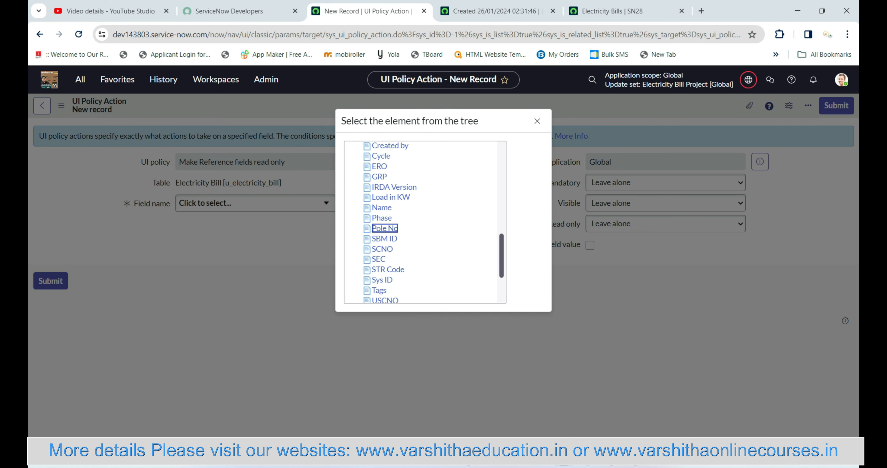
# Set Read only to True for the USCNO Pole No action and submit it.
pyautogui.click(666, 224)
pyautogui.click(665, 249)
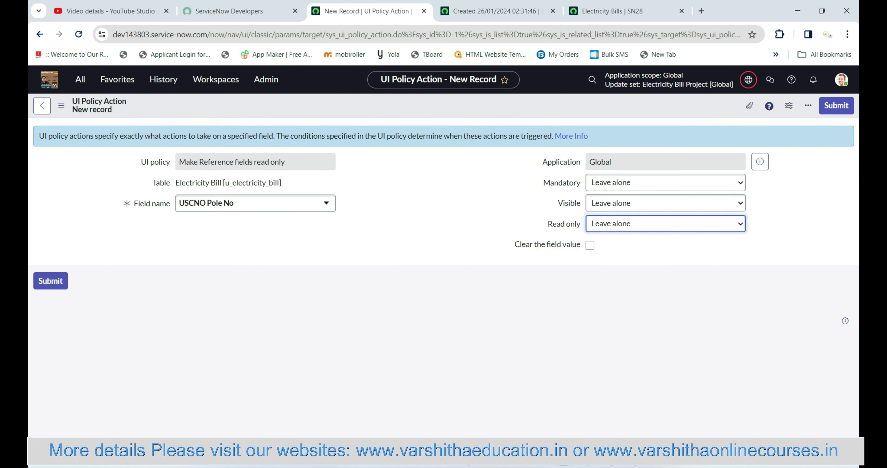
pyautogui.click(836, 105)
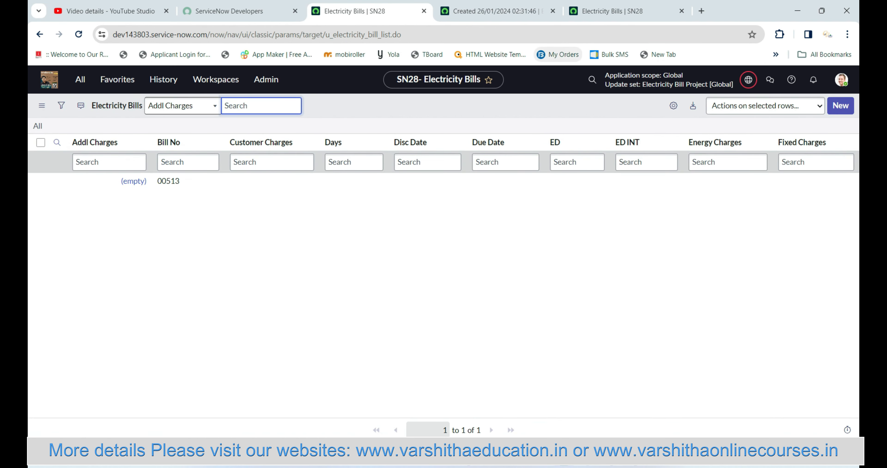
# Reload the existing Electricity Bill record and check whether Bill No and the USCNO reference fields are read only.
pyautogui.click(493, 11)
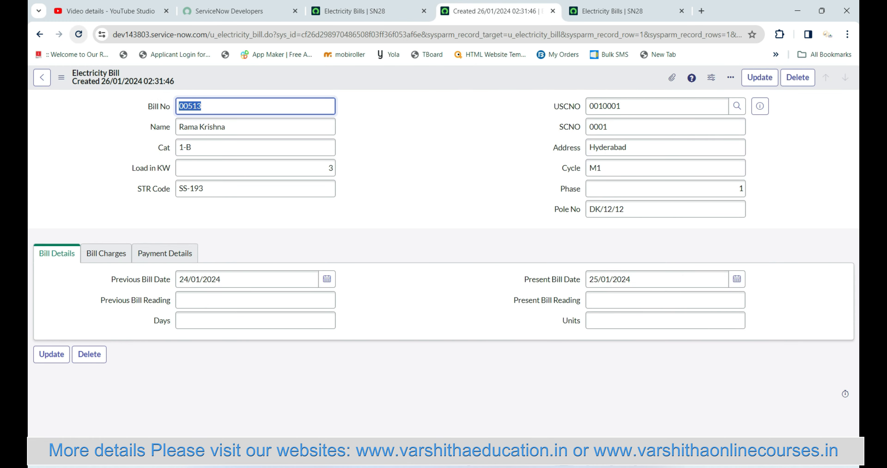
pyautogui.click(79, 34)
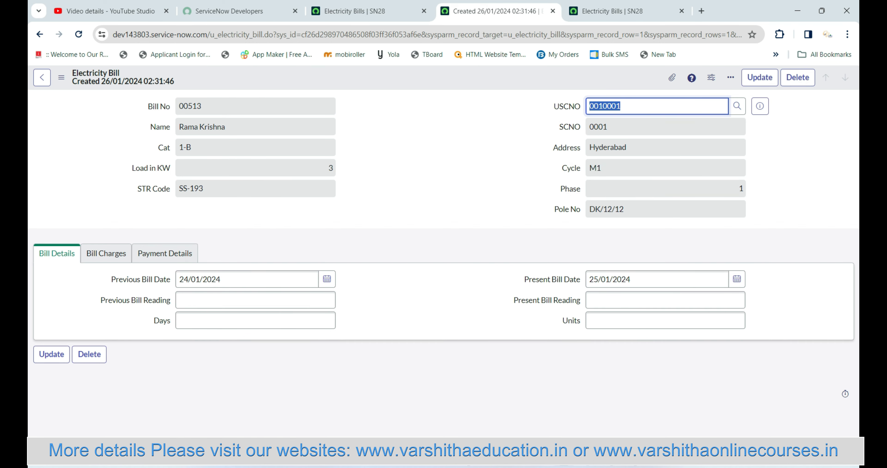
# Start a new Electricity Bill record and fill USCNO with the recently selected service number.
pyautogui.click(355, 11)
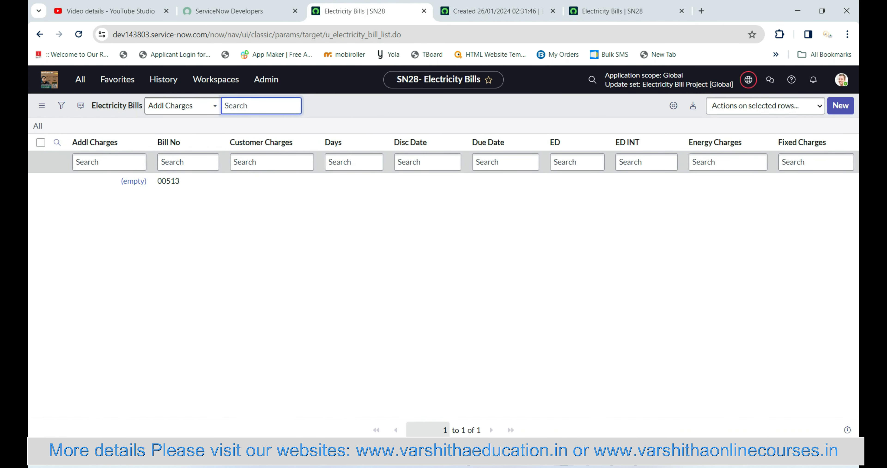
pyautogui.click(841, 106)
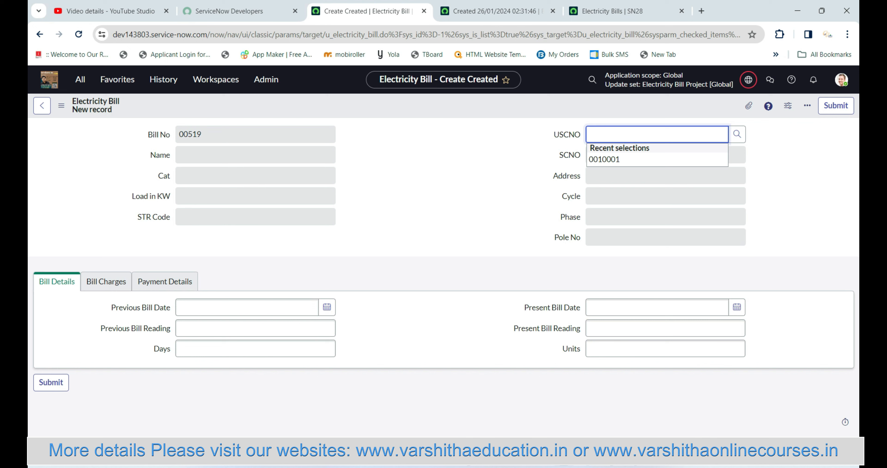
pyautogui.click(604, 160)
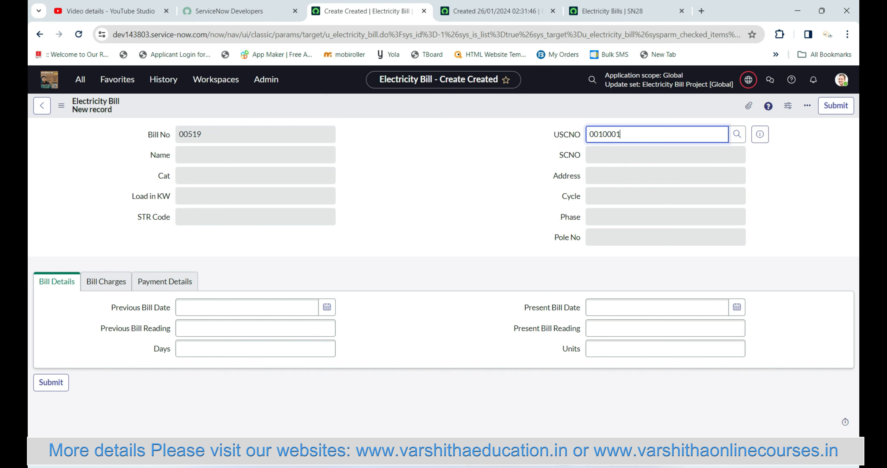